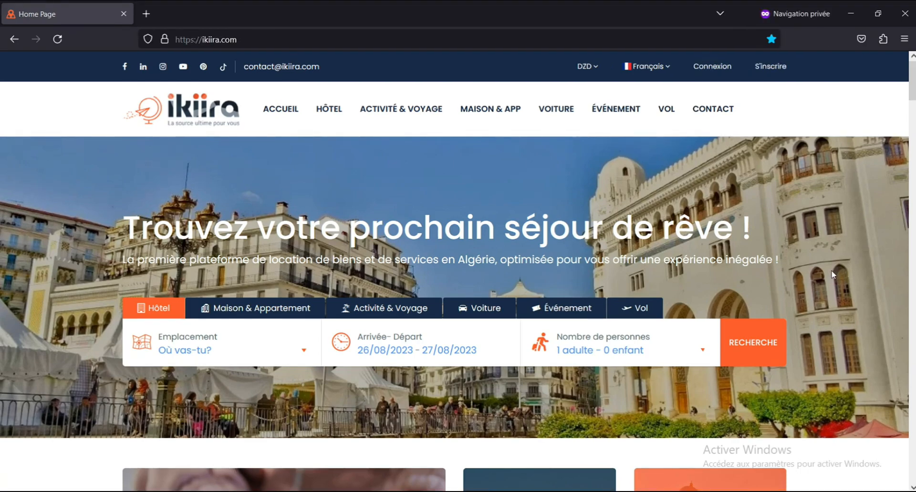
# Step: Open the Compte partenaire page from the home page's footer links
pyautogui.scroll(-20, 832, 274)
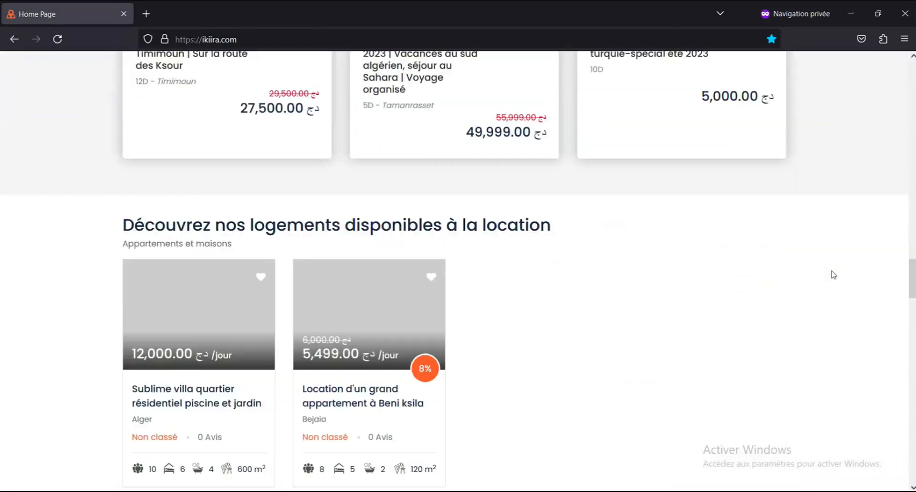
pyautogui.scroll(-20, 832, 274)
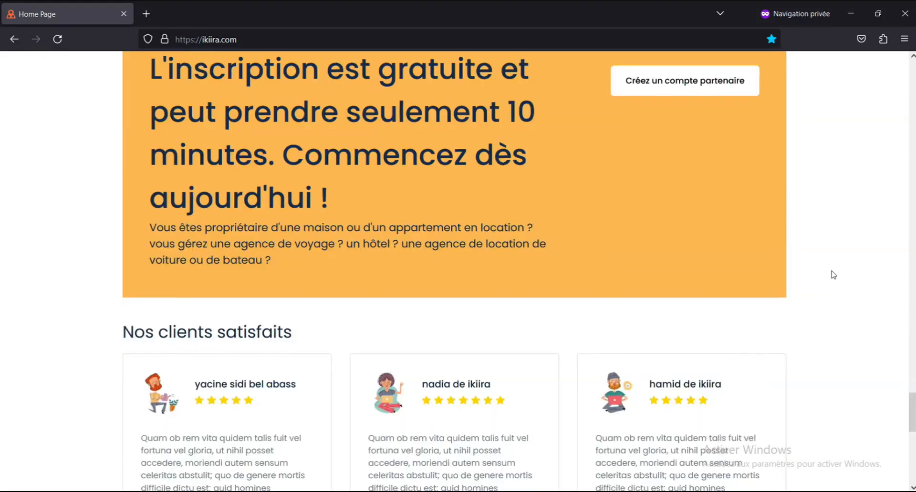
pyautogui.scroll(-10, 832, 275)
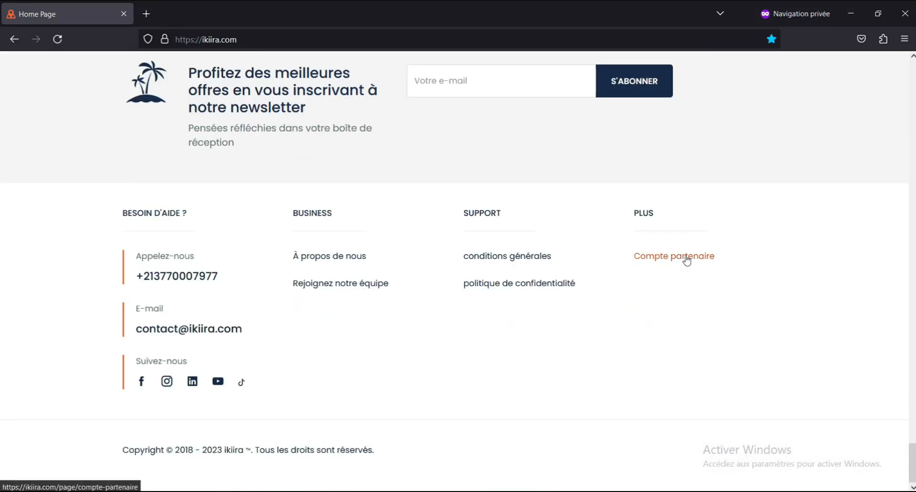
pyautogui.click(686, 260)
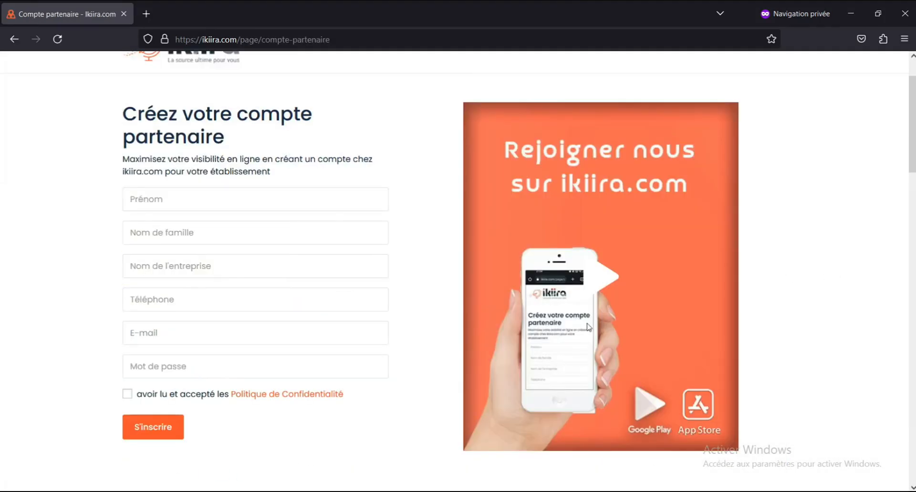
# Step: Examine the partner account registration form and the partner benefits listed on the page
pyautogui.scroll(2, 759, 290)
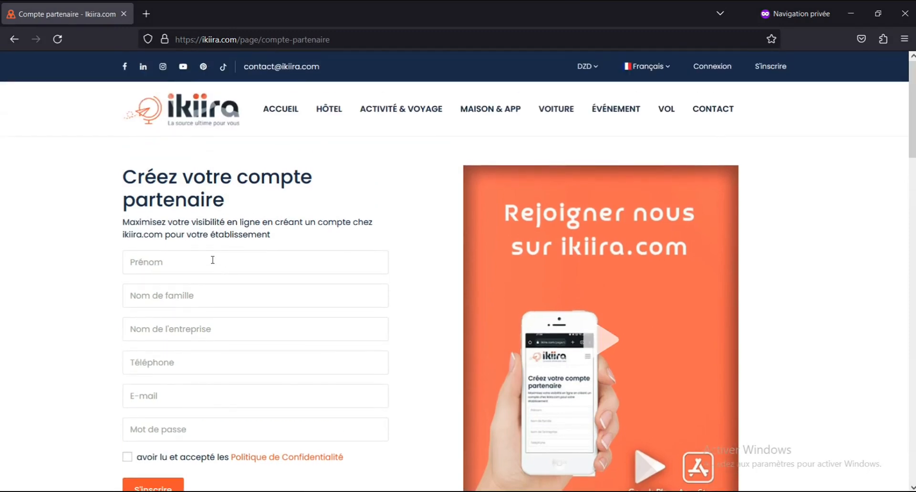
pyautogui.scroll(-2, 212, 260)
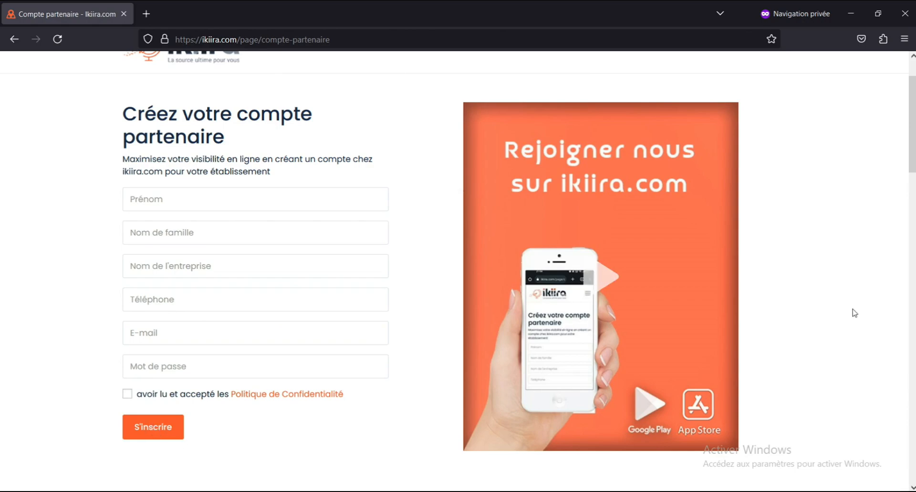
pyautogui.scroll(2, 810, 281)
pyautogui.scroll(-7, 851, 240)
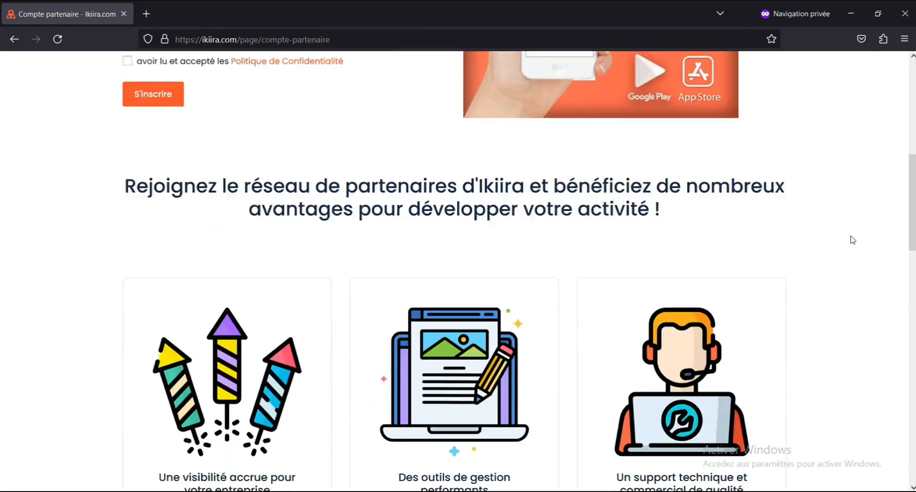
pyautogui.scroll(-2, 852, 240)
pyautogui.scroll(7, 852, 240)
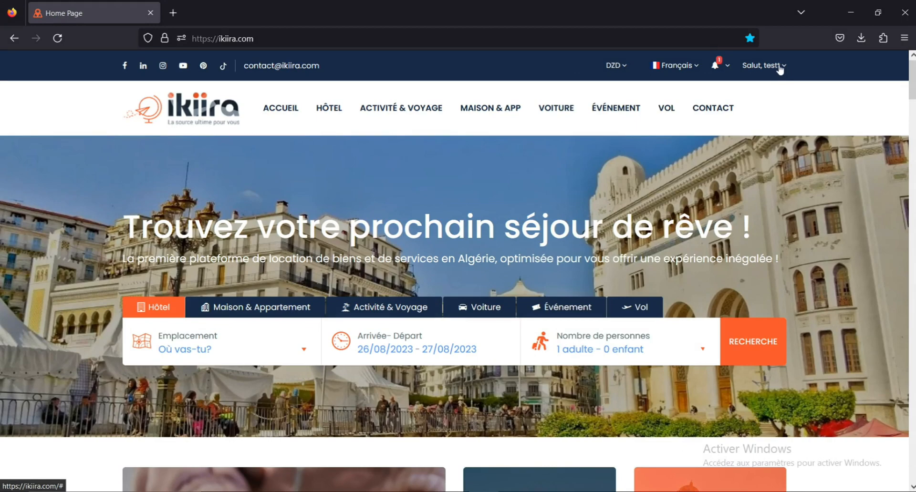
# Step: Open the supplier dashboard from the account options and go to the event management list
pyautogui.click(779, 70)
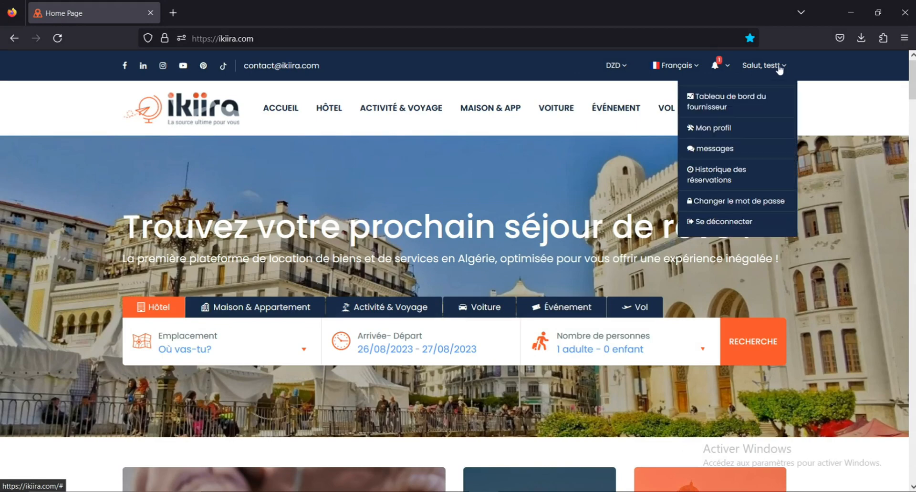
pyautogui.click(738, 104)
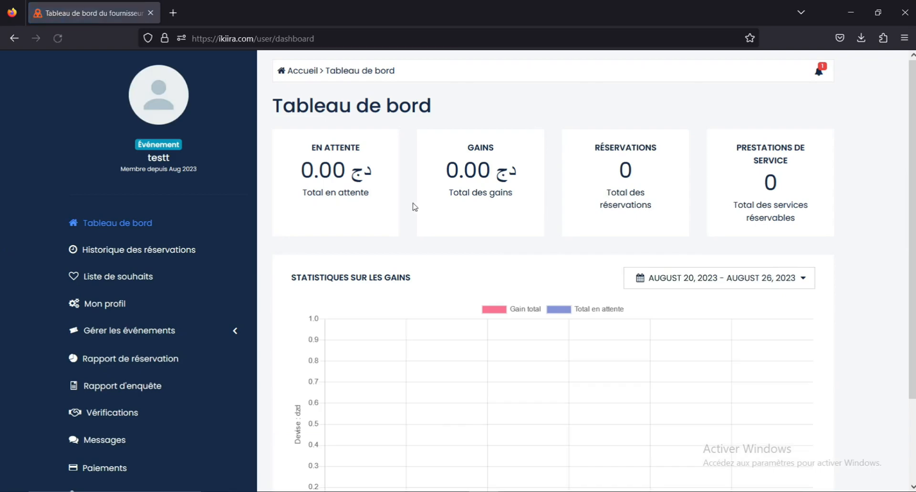
pyautogui.scroll(-2, 243, 253)
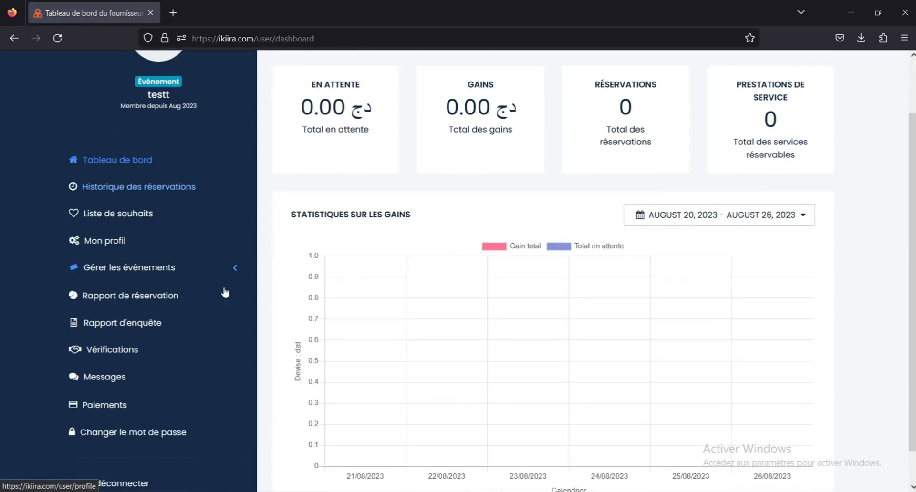
pyautogui.scroll(2, 201, 285)
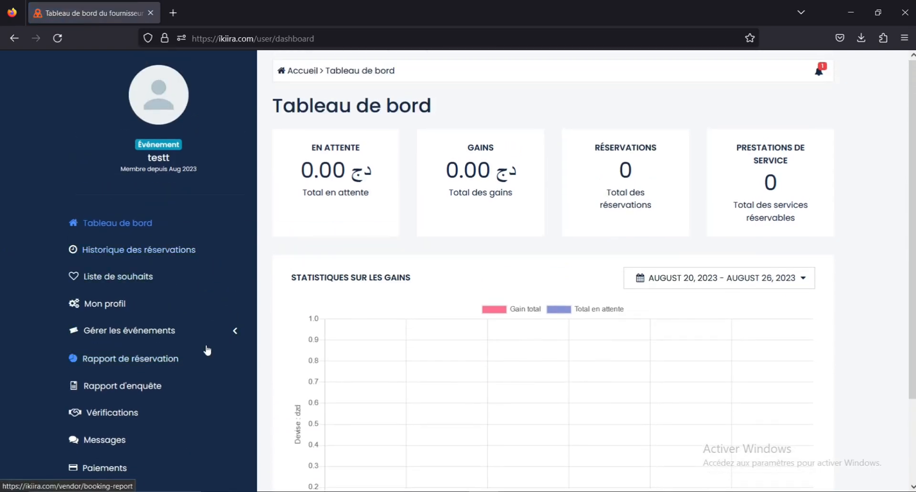
pyautogui.click(169, 336)
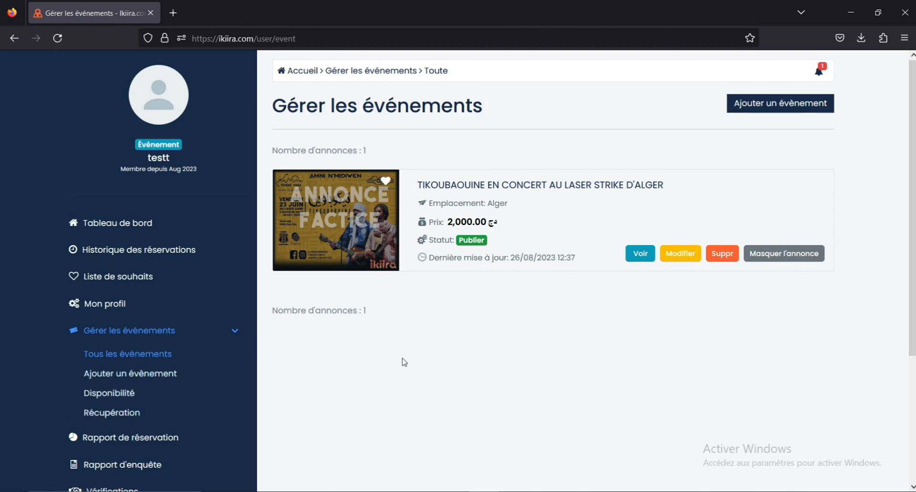
# Step: Open the form for adding a new event and look over its content fields
pyautogui.click(782, 109)
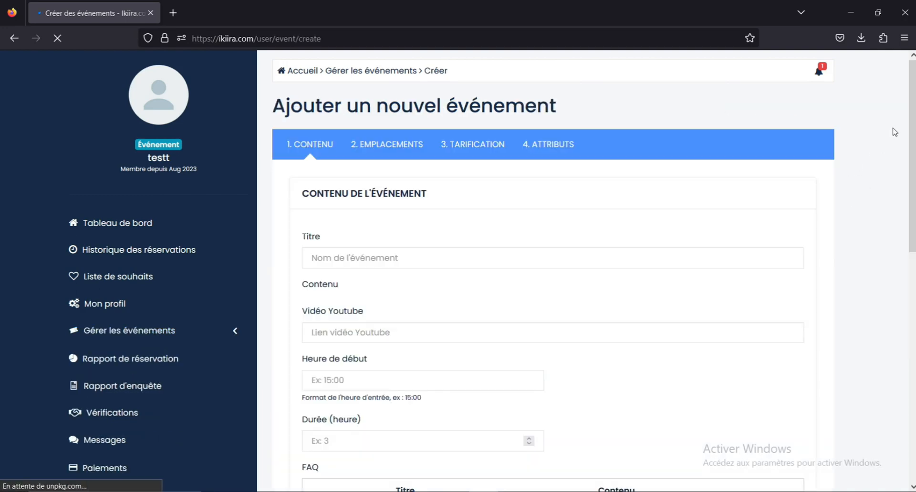
pyautogui.moveTo(915, 102)
pyautogui.mouseDown()
pyautogui.moveTo(915, 241)
pyautogui.moveTo(915, 101)
pyautogui.mouseUp()
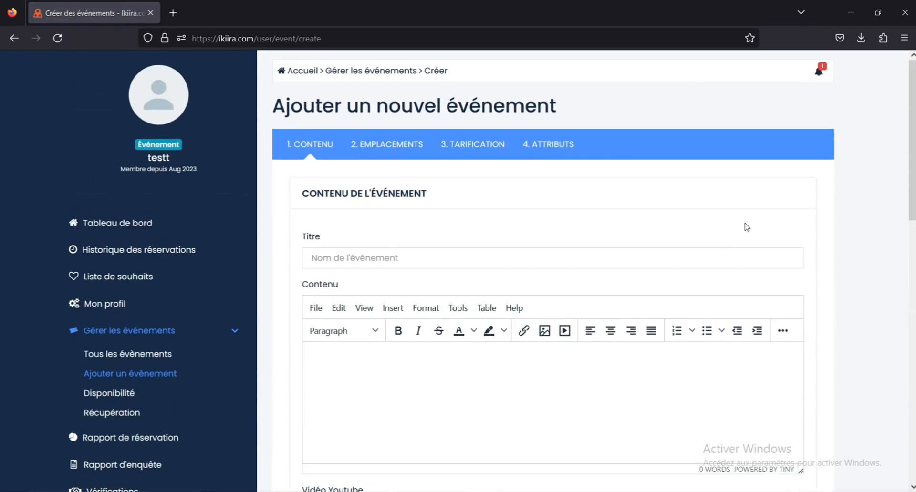
pyautogui.scroll(-3, 883, 218)
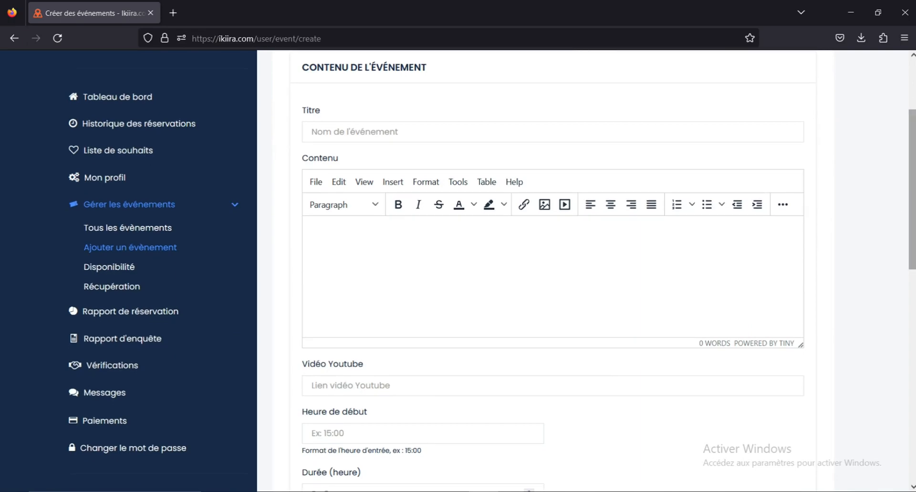
pyautogui.moveTo(913, 191); pyautogui.dragTo(902, 111)
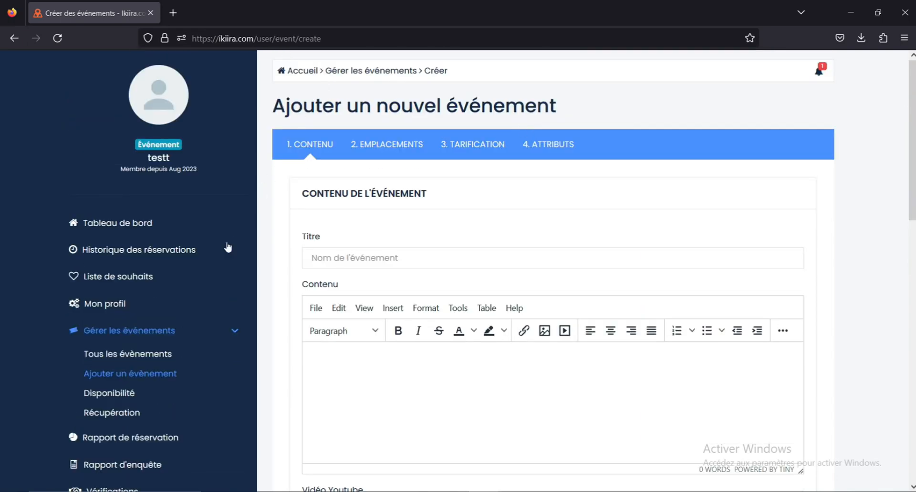
pyautogui.click(147, 377)
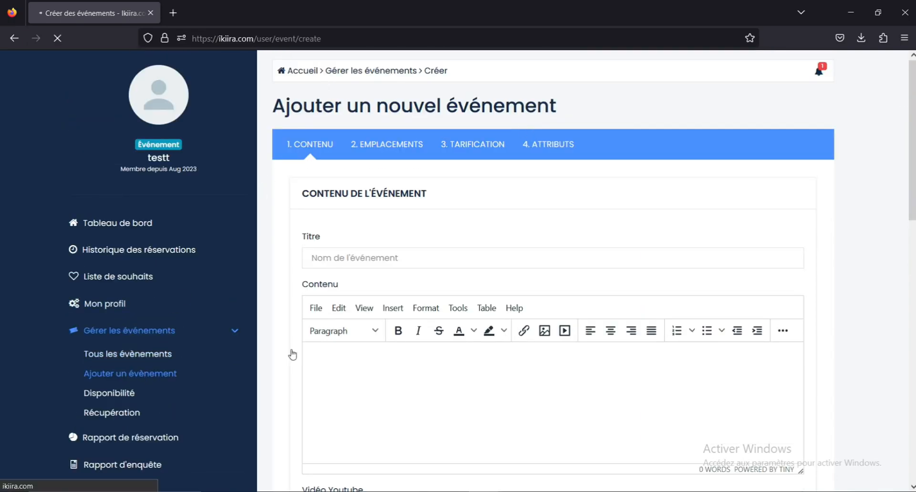
# Step: Return to the list of all events and open the TIKOUBAOUINE EN CONCERT AU LASER STRIKE D'ALGER listing for editing
pyautogui.click(155, 355)
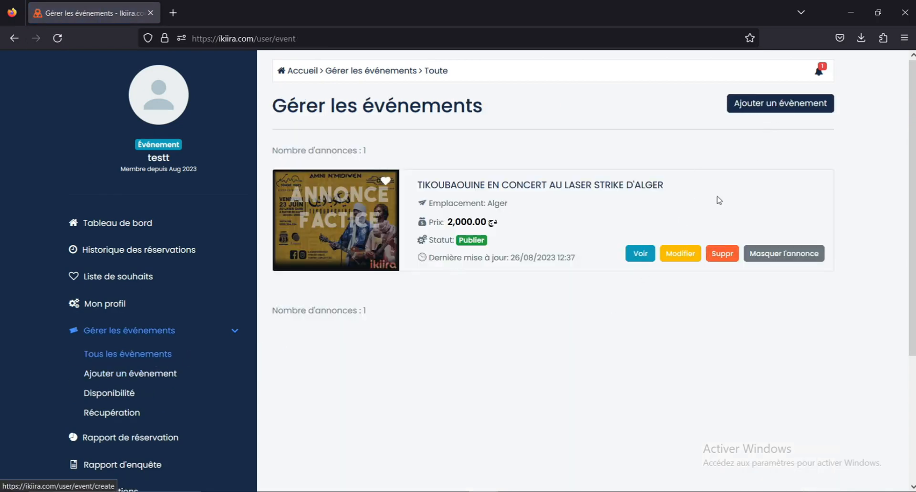
pyautogui.click(681, 253)
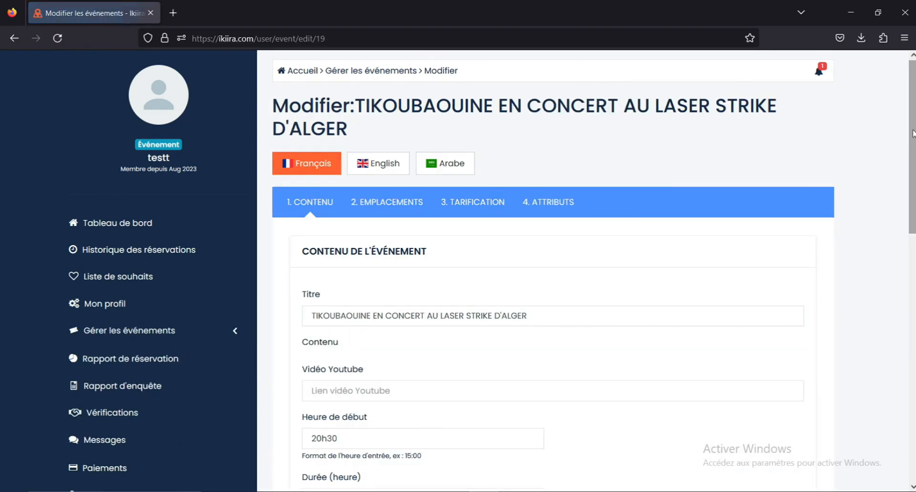
pyautogui.scroll(-9, 543, 286)
pyautogui.scroll(-5, 594, 267)
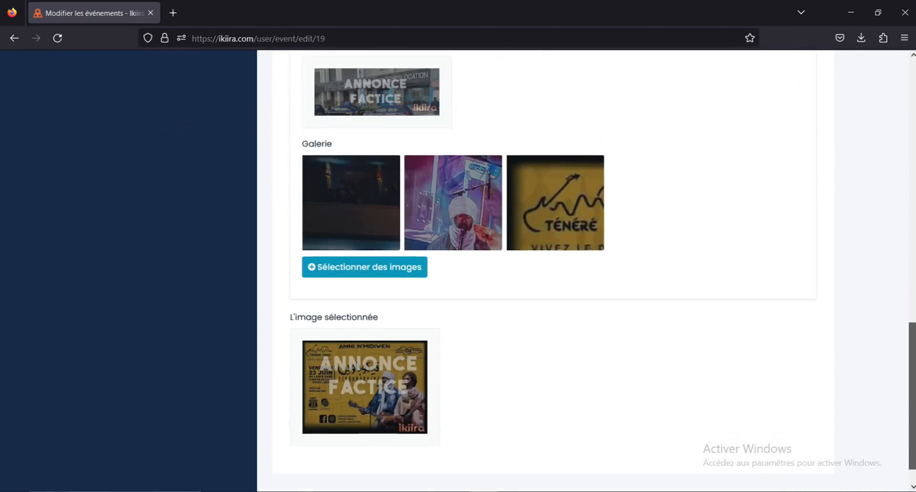
pyautogui.scroll(15, 594, 267)
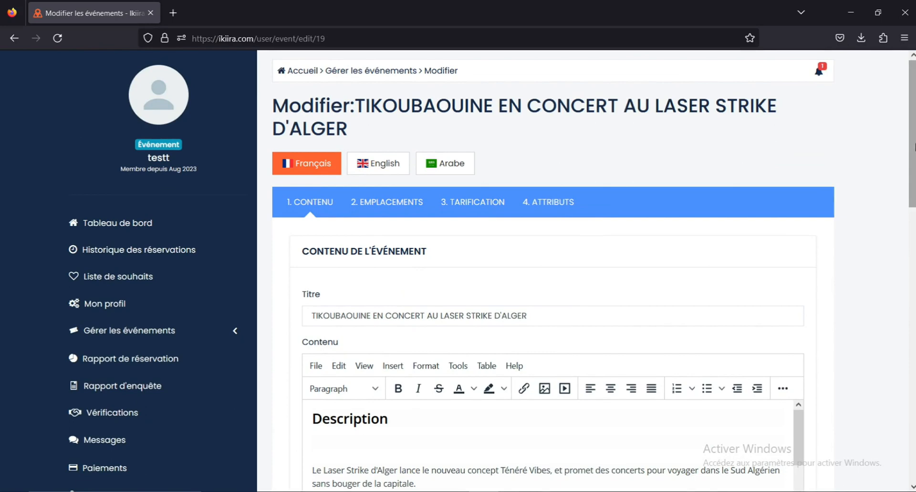
# Step: Review the event's title, description, YouTube video, start time and duration fields
pyautogui.scroll(-2, 912, 134)
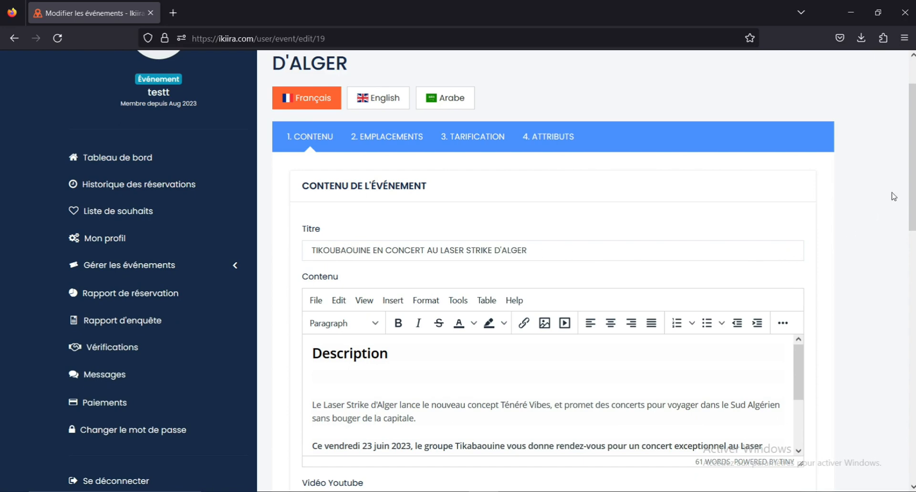
pyautogui.scroll(-3, 911, 196)
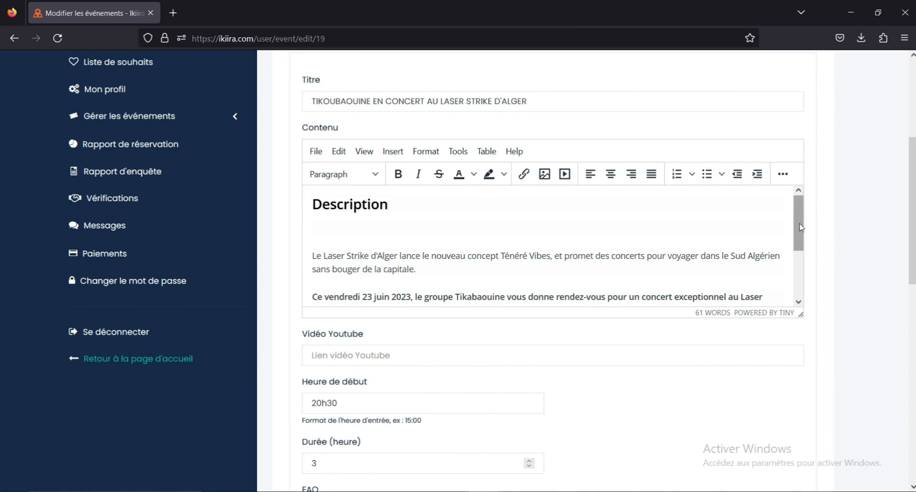
pyautogui.moveTo(800, 228); pyautogui.dragTo(837, 212)
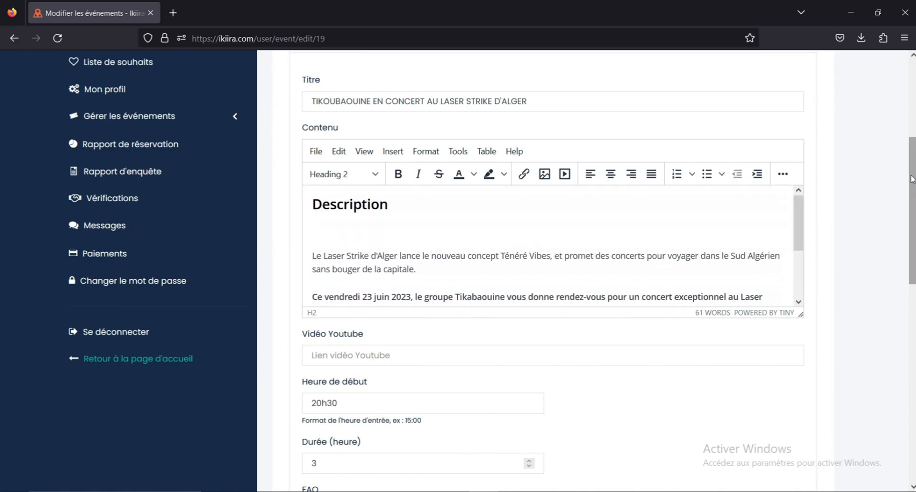
pyautogui.scroll(-4, 911, 179)
pyautogui.click(543, 165)
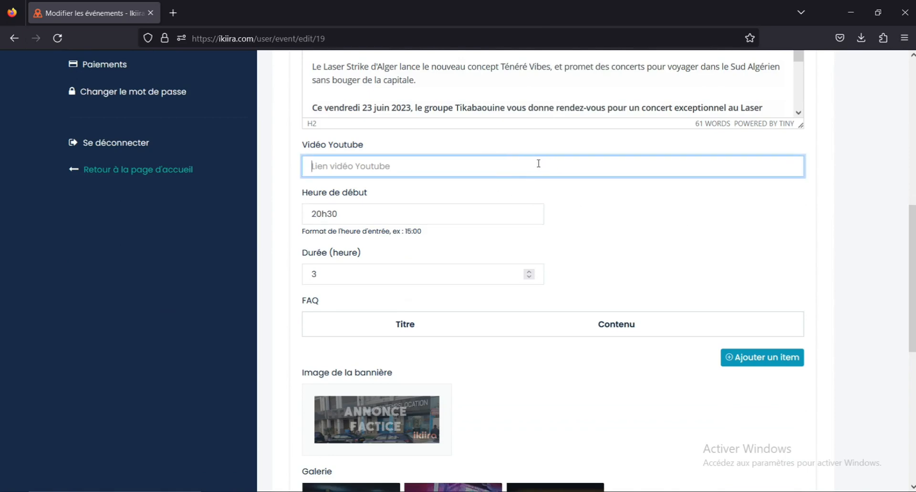
pyautogui.click(431, 215)
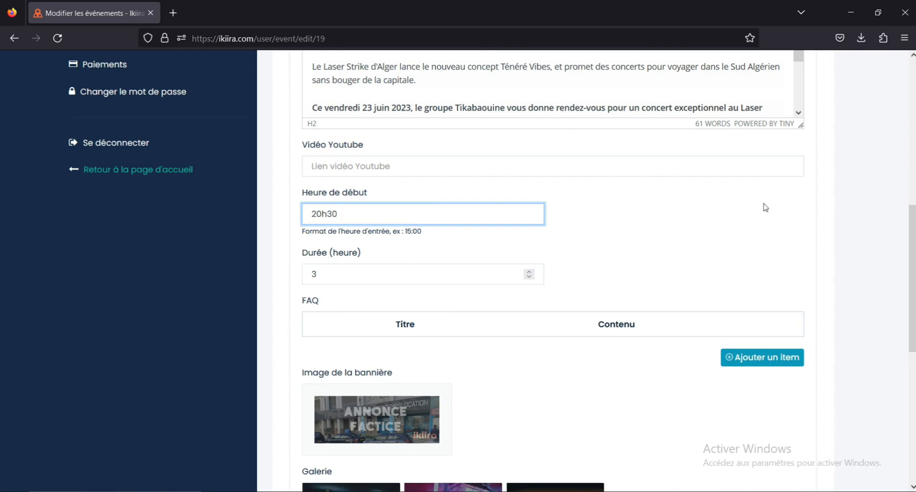
pyautogui.scroll(-3, 484, 211)
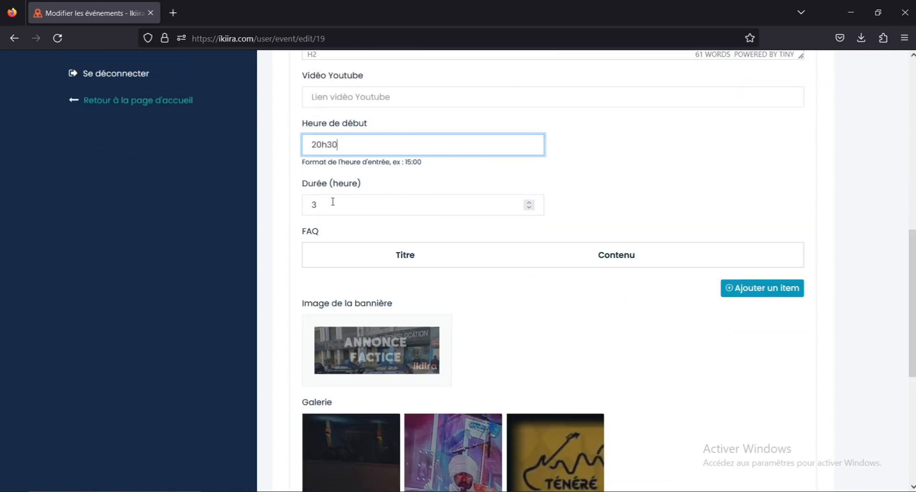
# Step: Add an FAQ item to the event and give it the title "Adresse :"
pyautogui.click(763, 289)
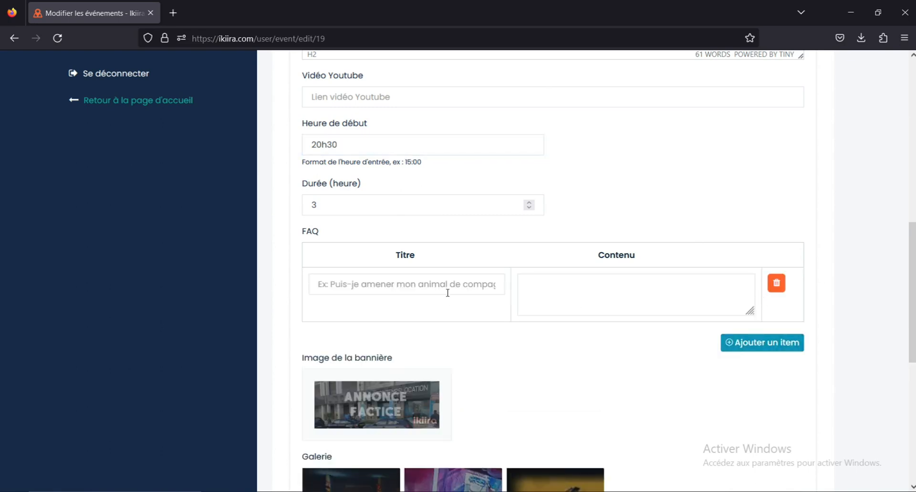
pyautogui.click(387, 285)
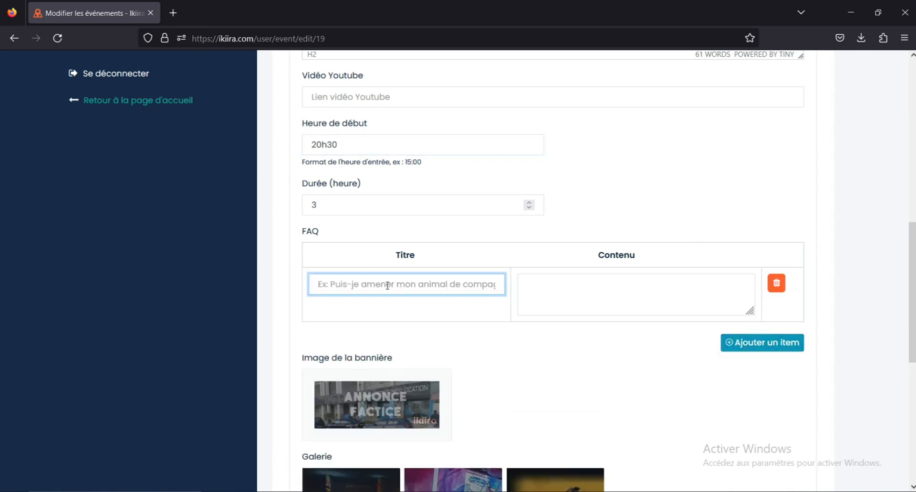
pyautogui.click(388, 285)
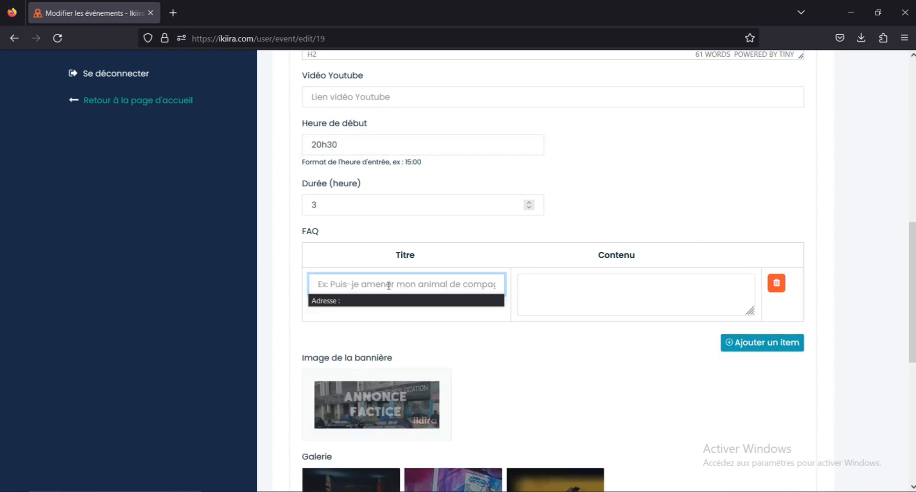
pyautogui.click(414, 238)
pyautogui.click(396, 284)
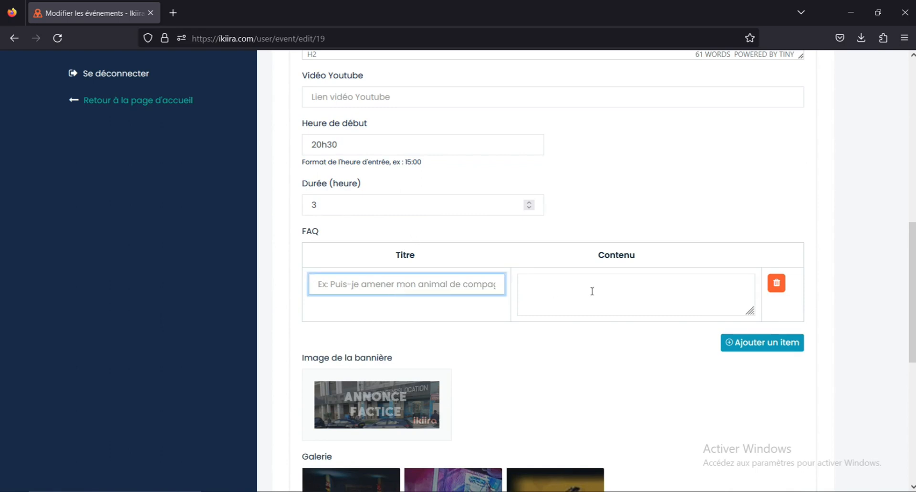
pyautogui.click(611, 291)
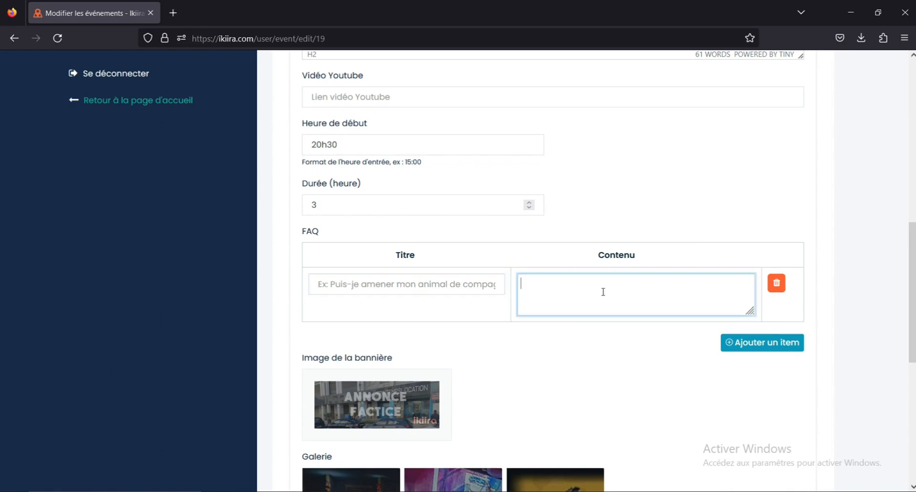
pyautogui.click(461, 289)
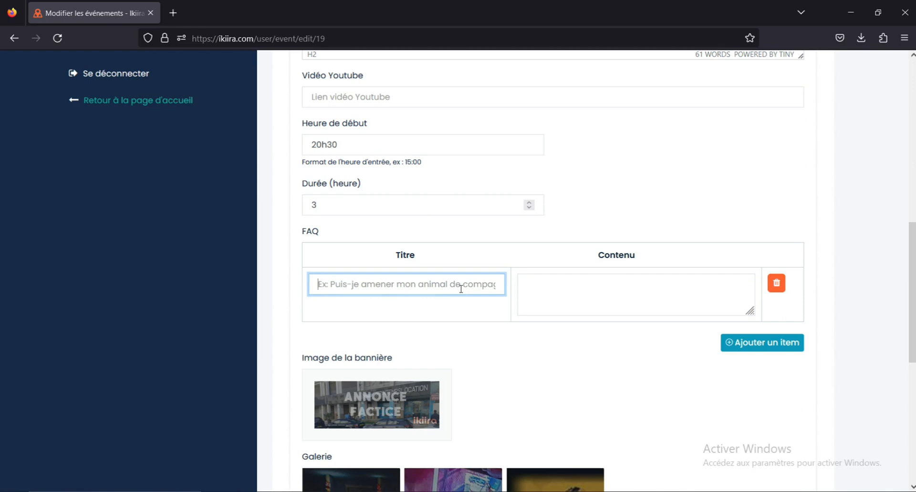
pyautogui.write('Adresse :')
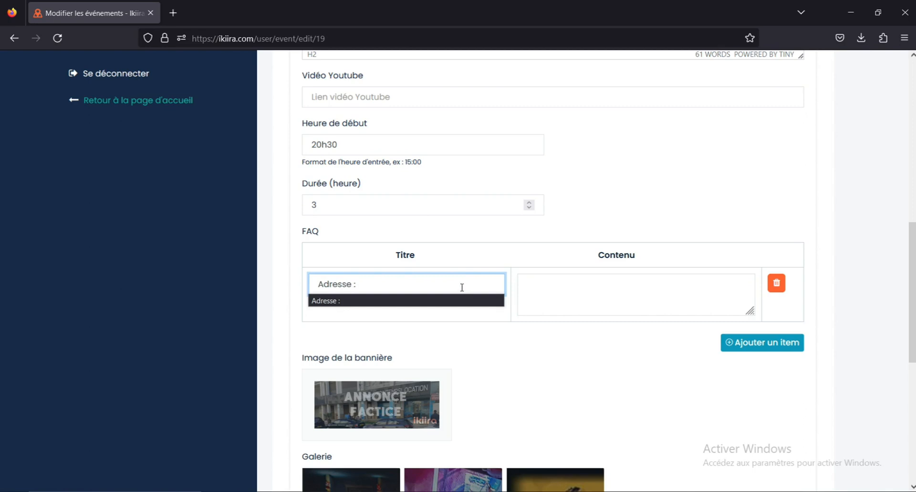
# Step: Look over the FAQ content field, banner image and gallery, then open the gallery's image picker and close it without selecting anything
pyautogui.click(557, 278)
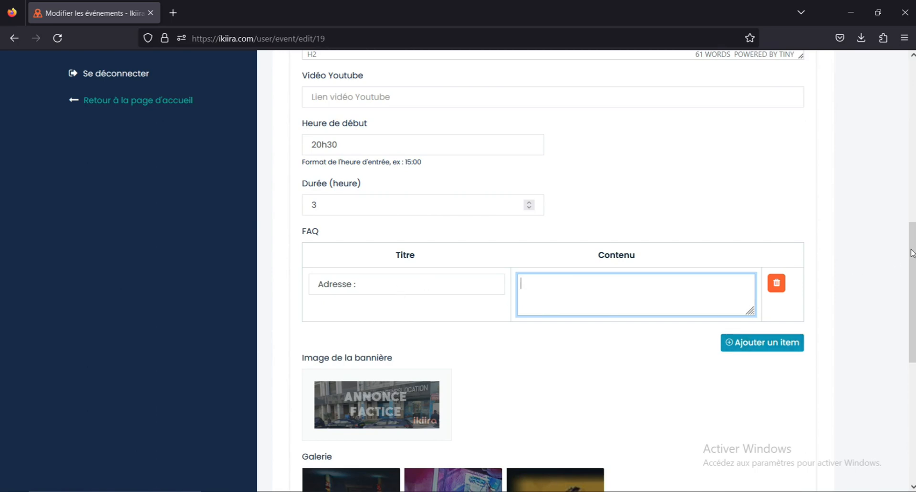
pyautogui.scroll(-3, 911, 267)
pyautogui.moveTo(435, 280)
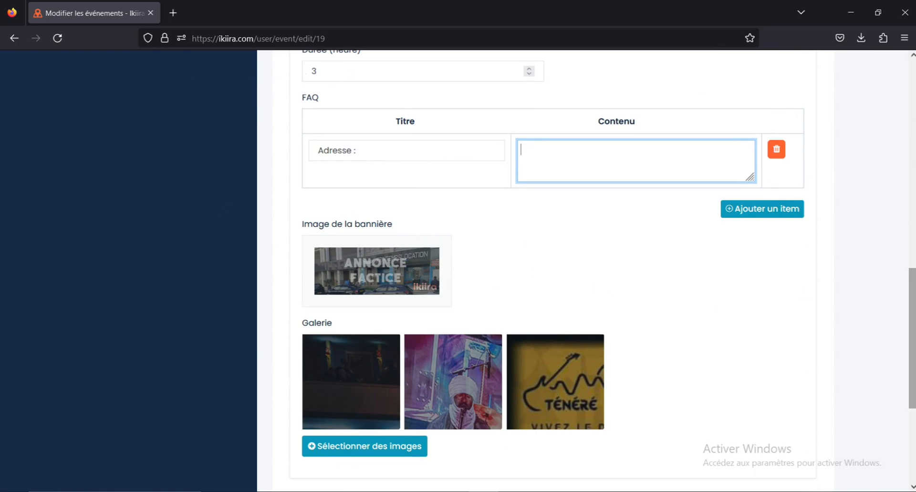
pyautogui.scroll(-1, 914, 300)
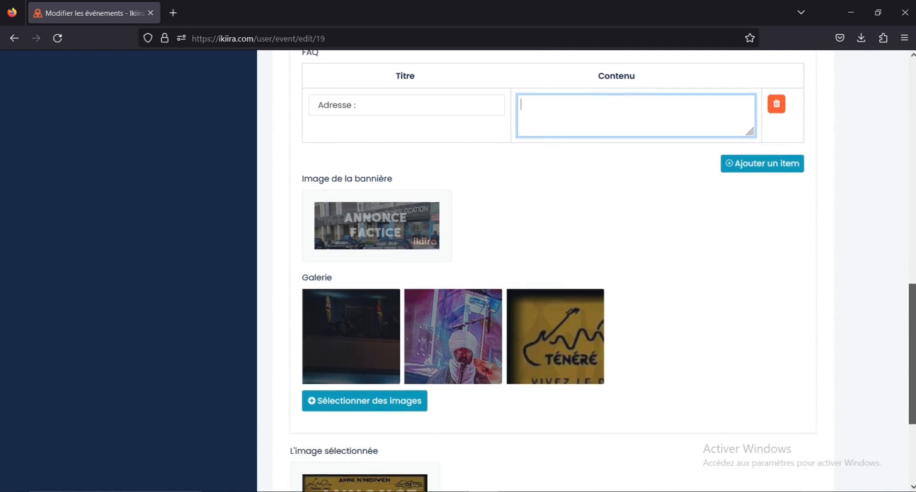
pyautogui.scroll(-1, 912, 353)
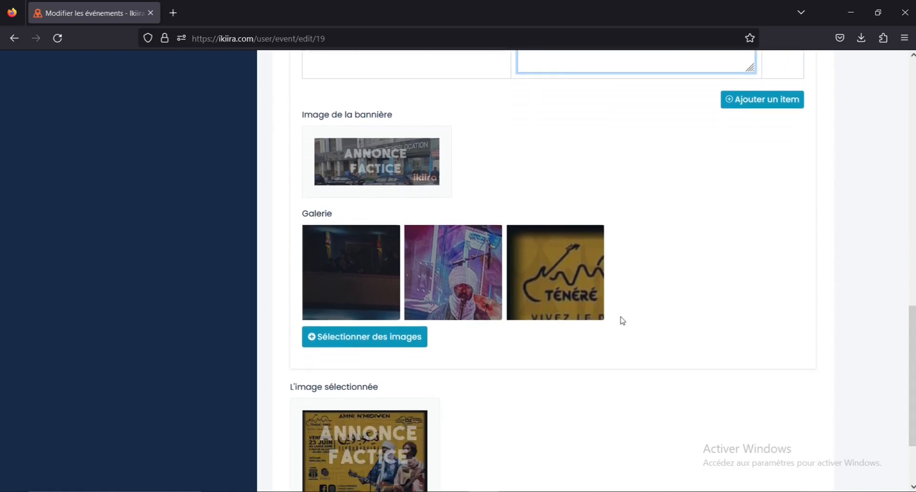
pyautogui.moveTo(334, 267)
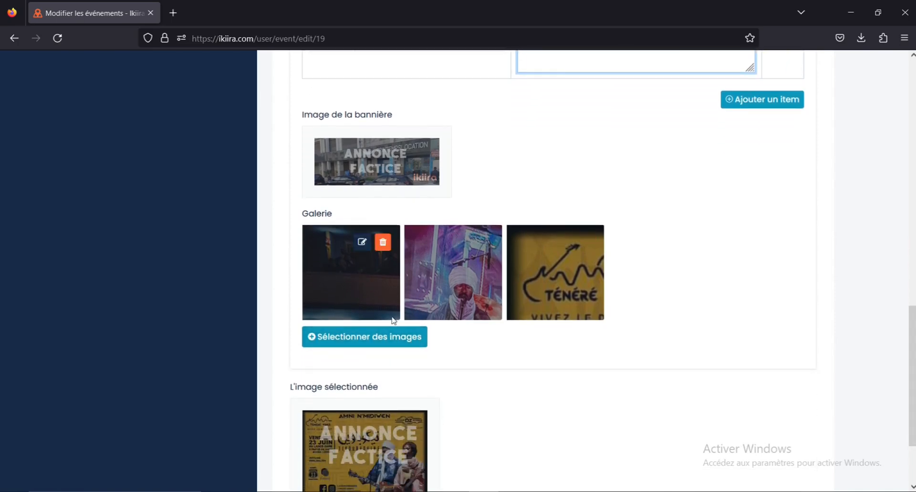
pyautogui.click(377, 338)
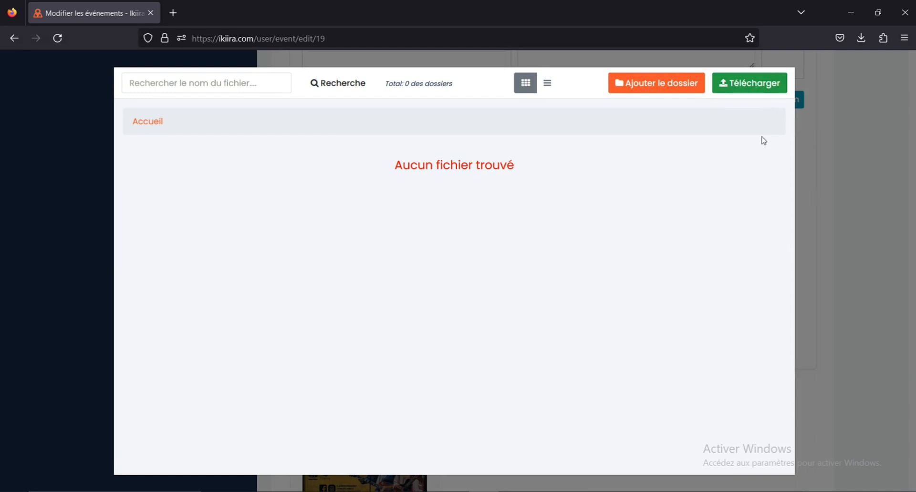
pyautogui.click(818, 196)
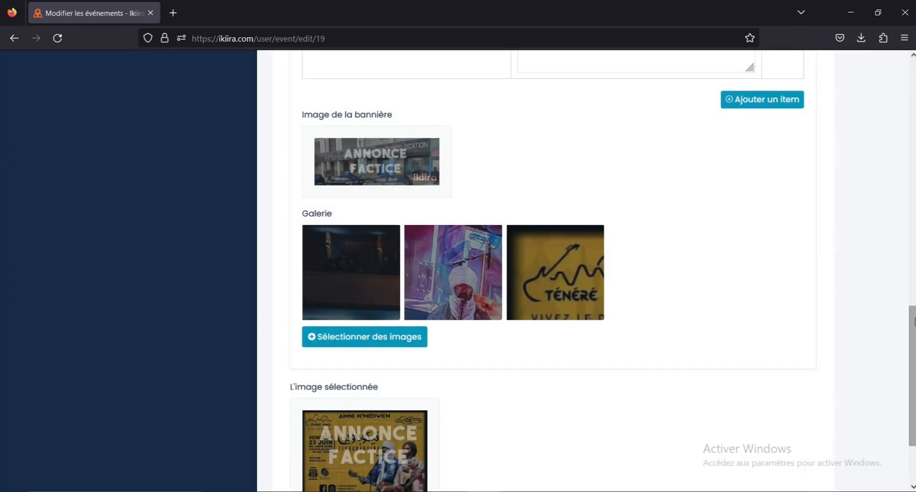
# Step: Open the image picker for the event's selected image below the gallery and close it without changing the image
pyautogui.scroll(-3, 913, 321)
pyautogui.moveTo(392, 368)
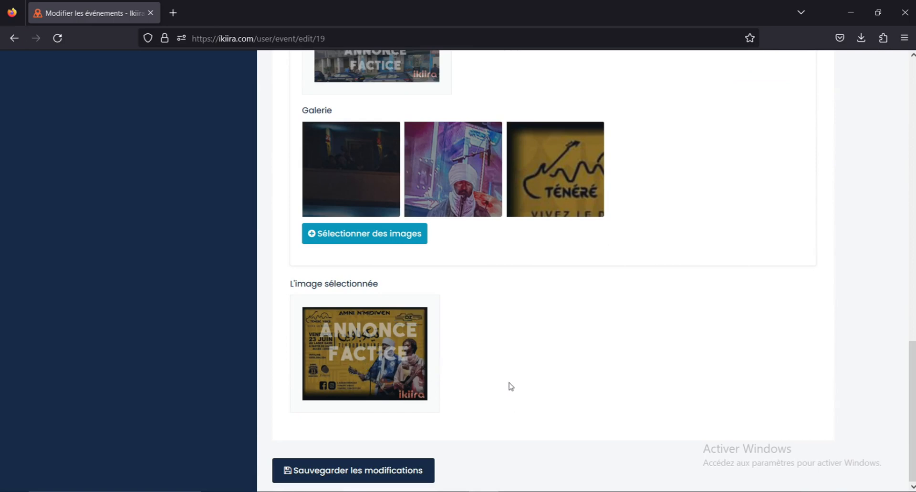
pyautogui.click(375, 378)
pyautogui.click(830, 144)
# Step: Check the content form once more and save the event's changes
pyautogui.scroll(10, 493, 357)
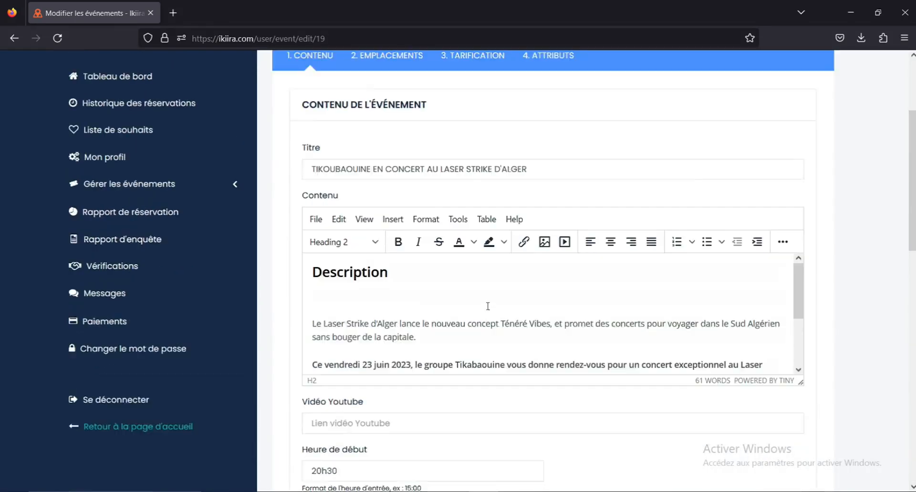
pyautogui.scroll(-15, 488, 306)
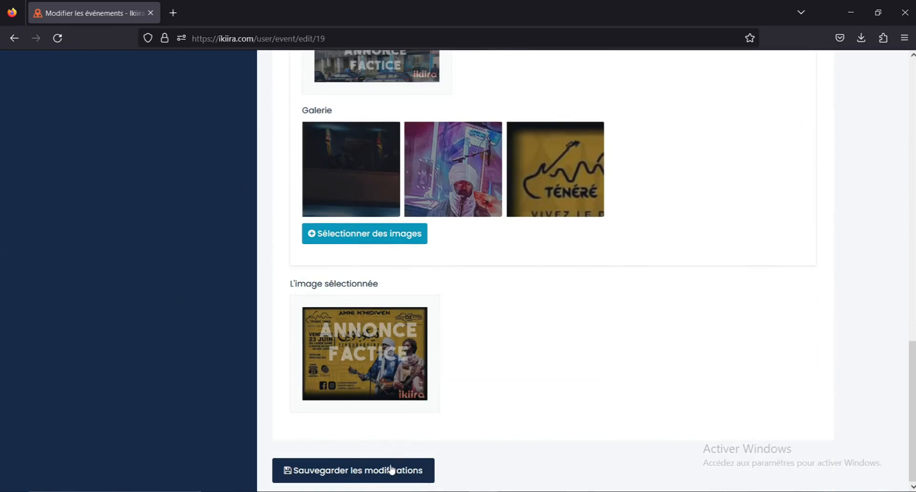
pyautogui.click(391, 470)
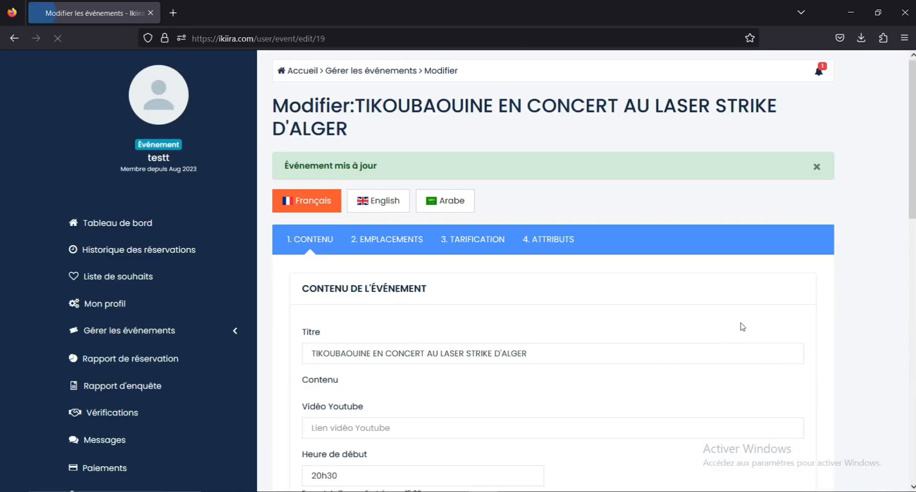
# Step: Open the event's location section and review the city choices, real address and map search field
pyautogui.click(388, 241)
pyautogui.scroll(-3, 548, 270)
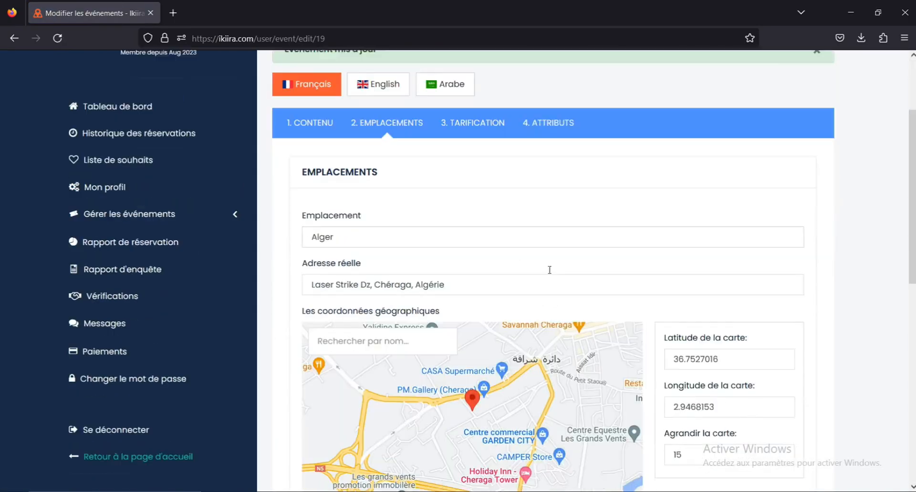
pyautogui.scroll(-3, 838, 232)
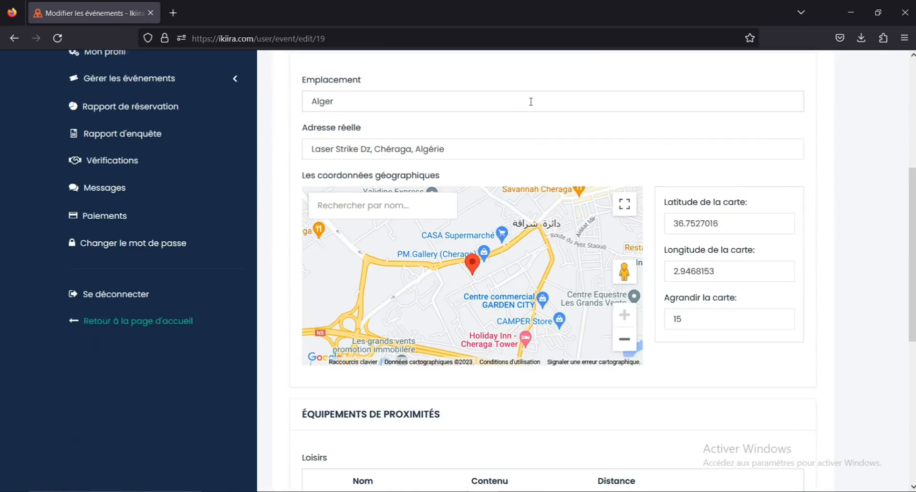
pyautogui.click(530, 102)
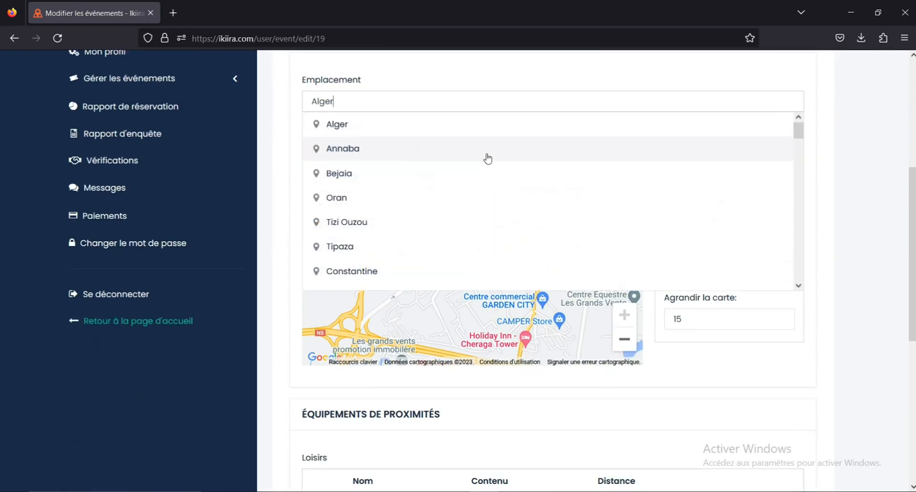
pyautogui.click(862, 161)
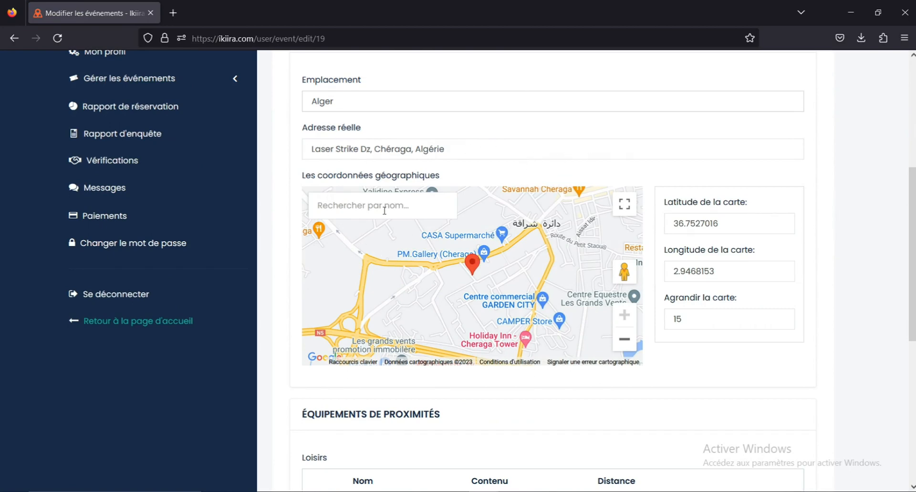
pyautogui.click(360, 206)
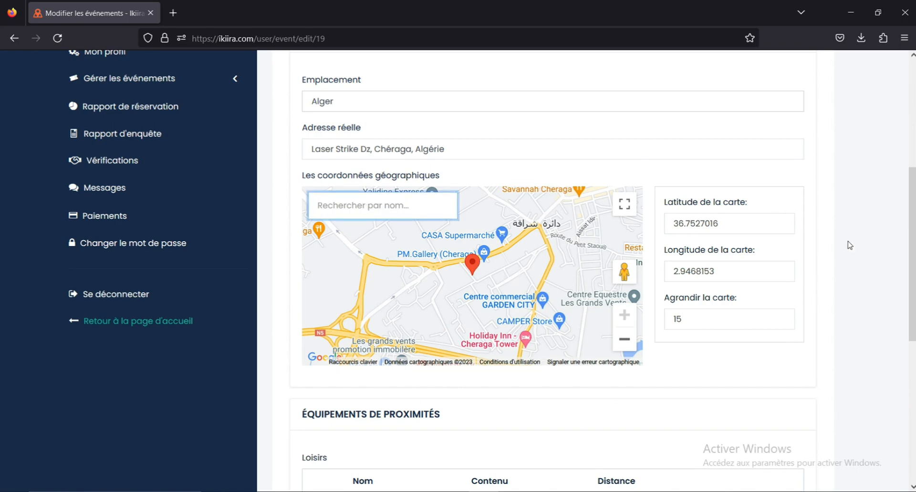
# Step: Examine the map coordinates and the nearby facilities categories of the event's location
pyautogui.scroll(-5, 650, 229)
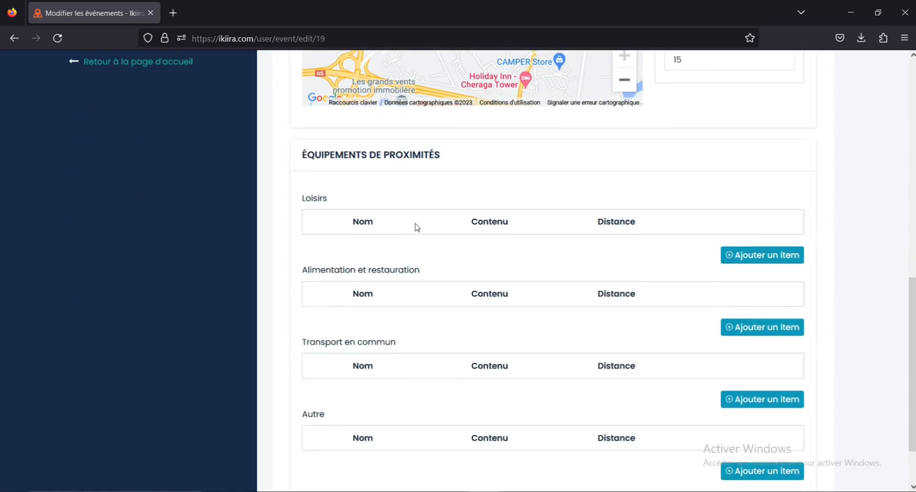
pyautogui.scroll(-1, 416, 227)
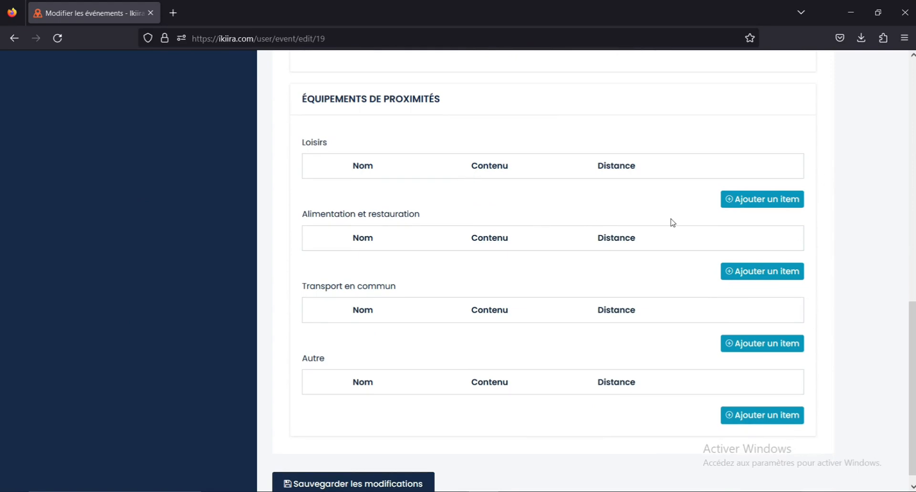
pyautogui.scroll(3, 702, 257)
pyautogui.scroll(2, 521, 184)
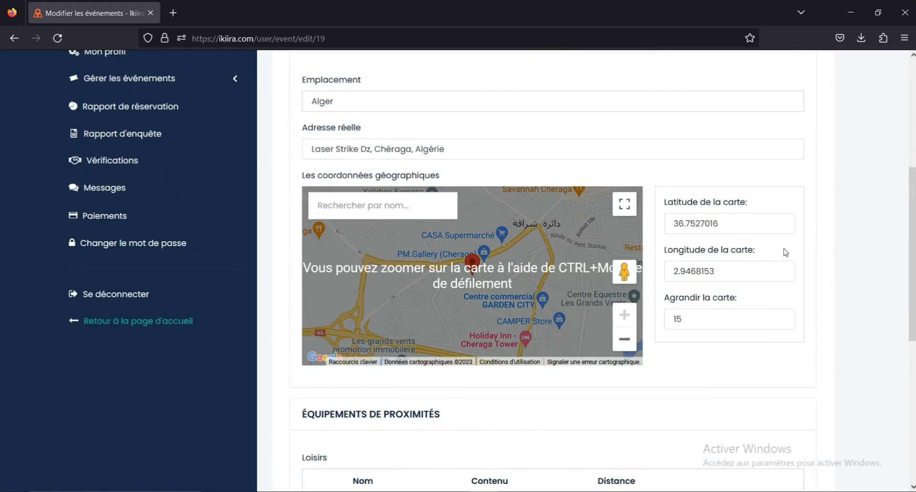
pyautogui.scroll(-5, 672, 238)
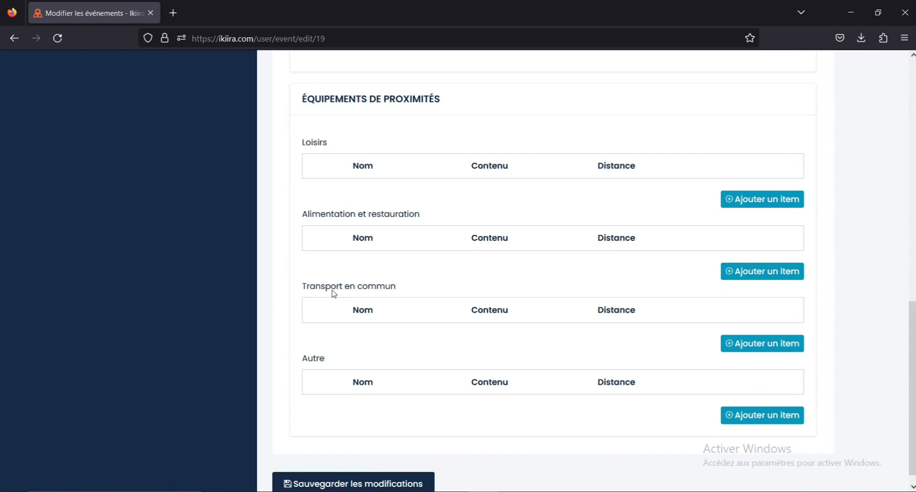
# Step: Add a public transport item named "accès en transport en commun" with the content "accessoble depuis la gare SNCF"
pyautogui.click(746, 345)
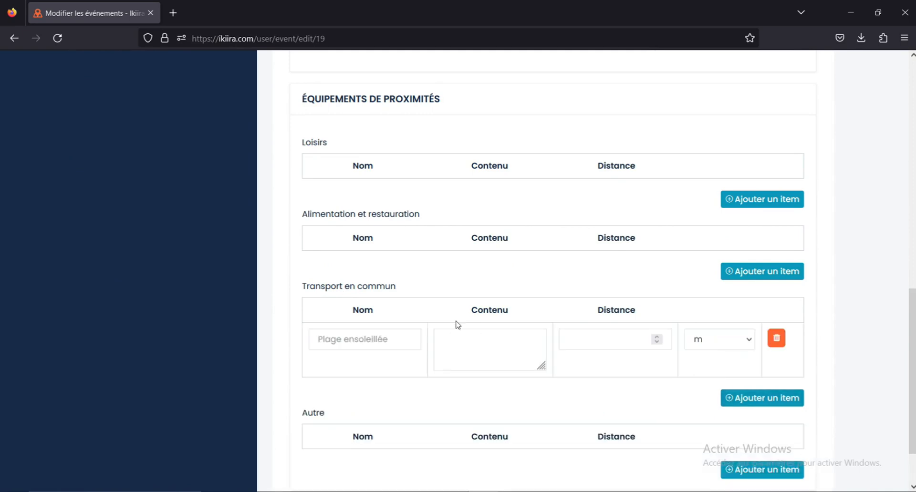
pyautogui.scroll(-2, 357, 304)
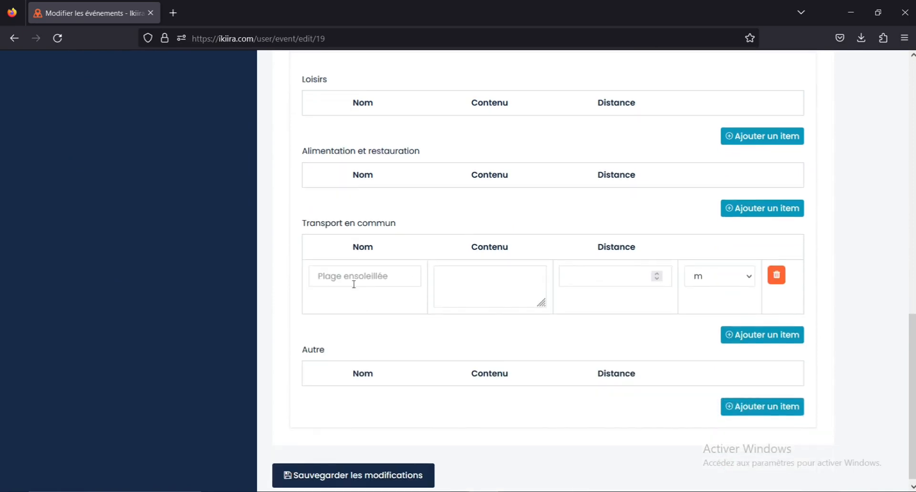
pyautogui.click(352, 278)
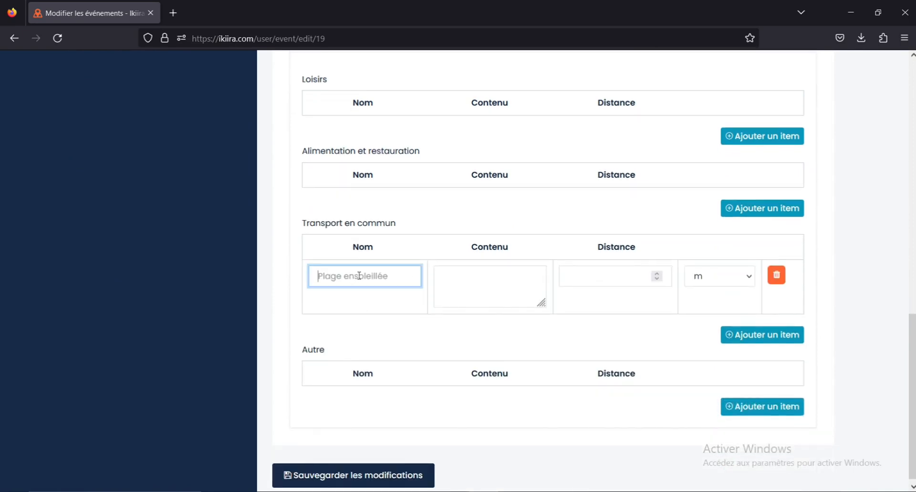
pyautogui.write('accès en t')
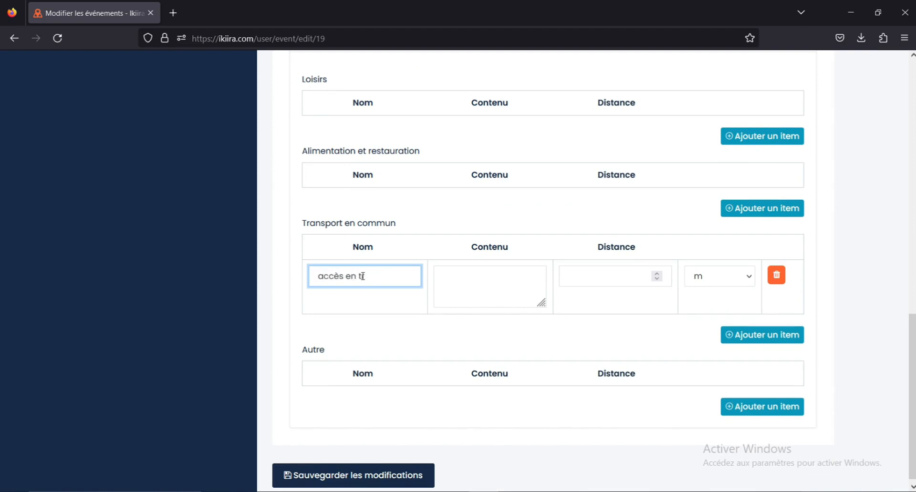
pyautogui.write('ransport en commun')
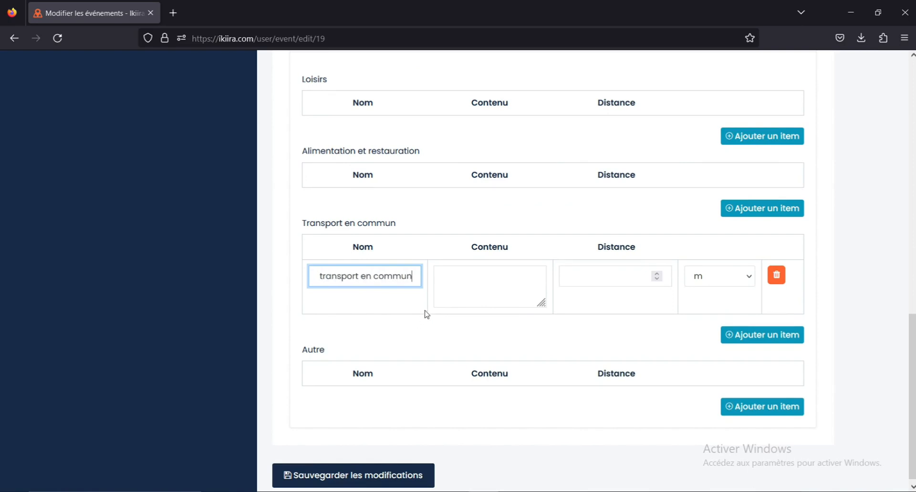
pyautogui.click(458, 273)
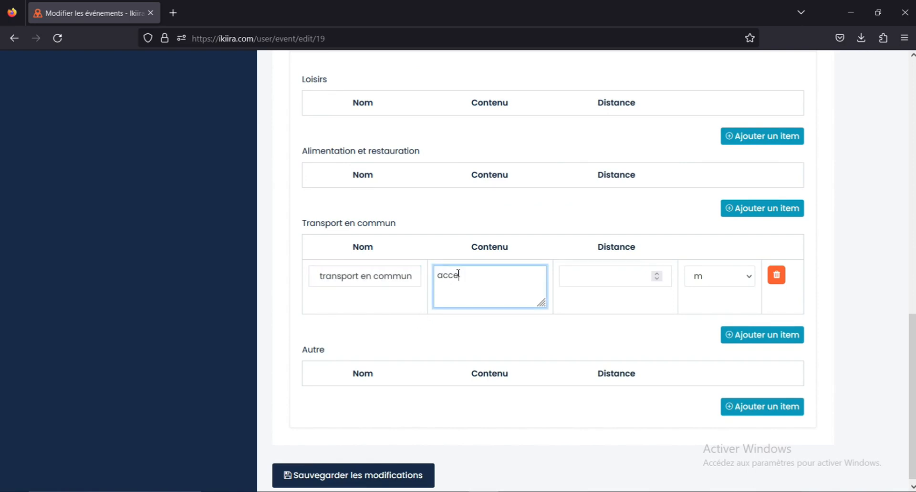
pyautogui.write('accessoble depuis la gare SNCF')
# Step: Set the public transport item's distance to 2 kilomètres
pyautogui.click(571, 275)
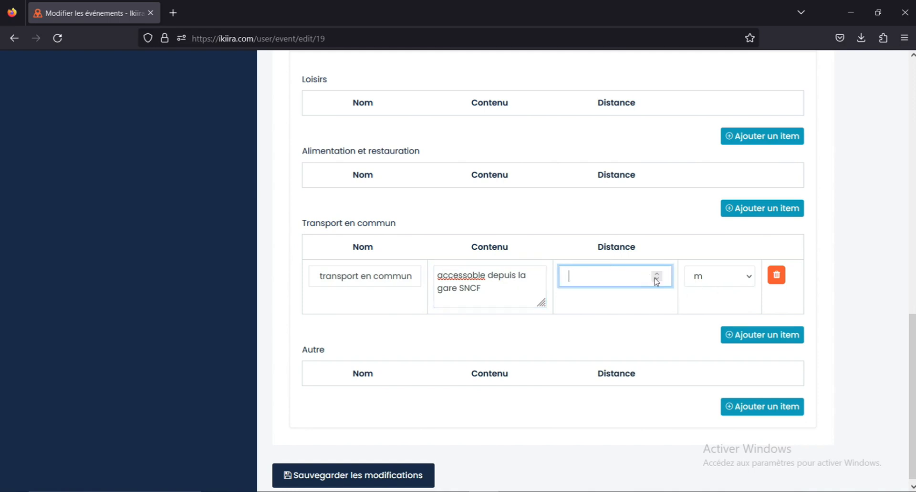
pyautogui.click(722, 282)
pyautogui.click(704, 309)
pyautogui.click(622, 279)
pyautogui.write('2')
pyautogui.click(877, 307)
# Step: Correct the misspelt first word of the public transport item's content to "accessible" using the spelling suggestion
pyautogui.click(458, 275)
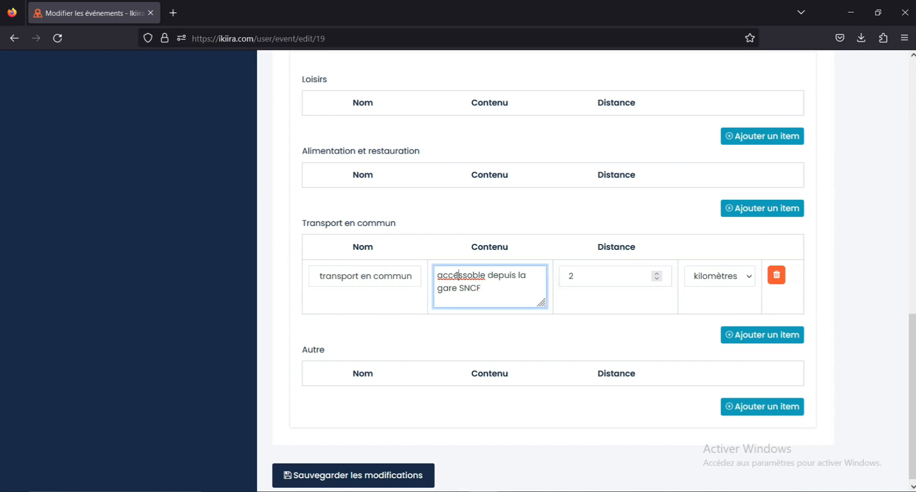
pyautogui.rightClick(460, 275)
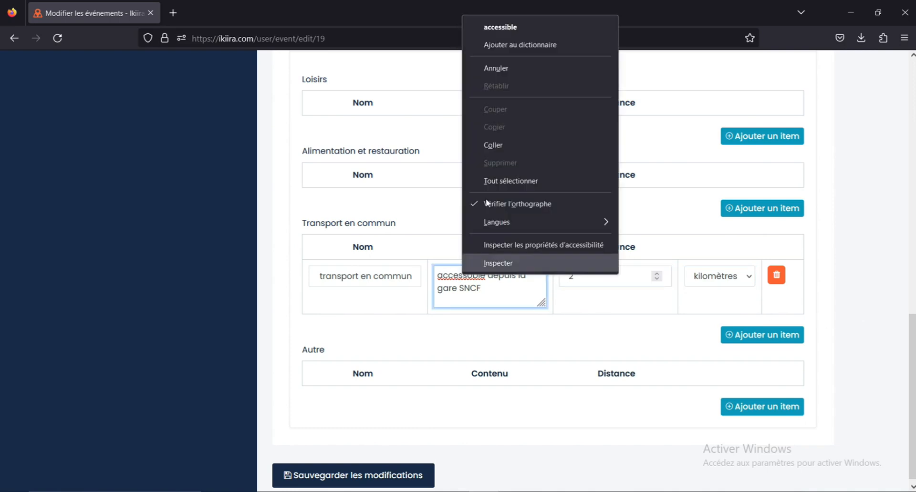
pyautogui.click(518, 25)
pyautogui.click(844, 307)
pyautogui.scroll(-1, 843, 307)
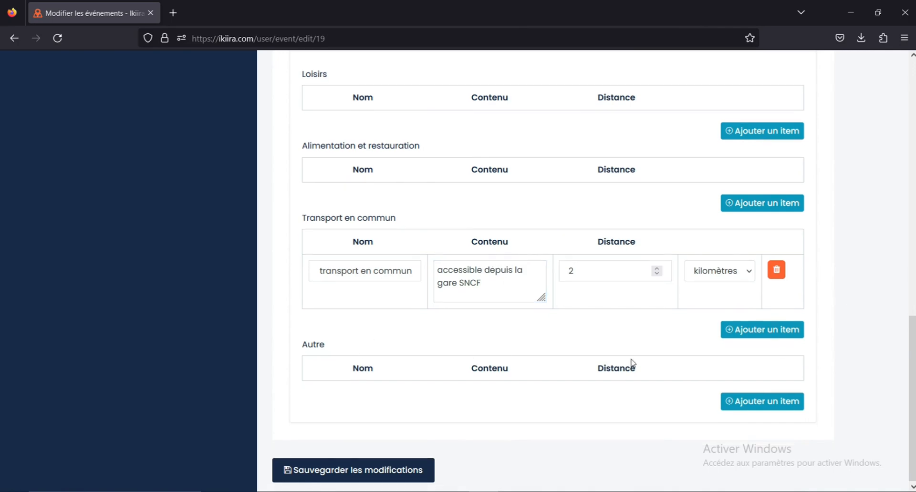
# Step: Review the nearby facilities entries and save the event's location changes
pyautogui.scroll(1, 576, 399)
pyautogui.scroll(-1, 577, 394)
pyautogui.scroll(15, 525, 293)
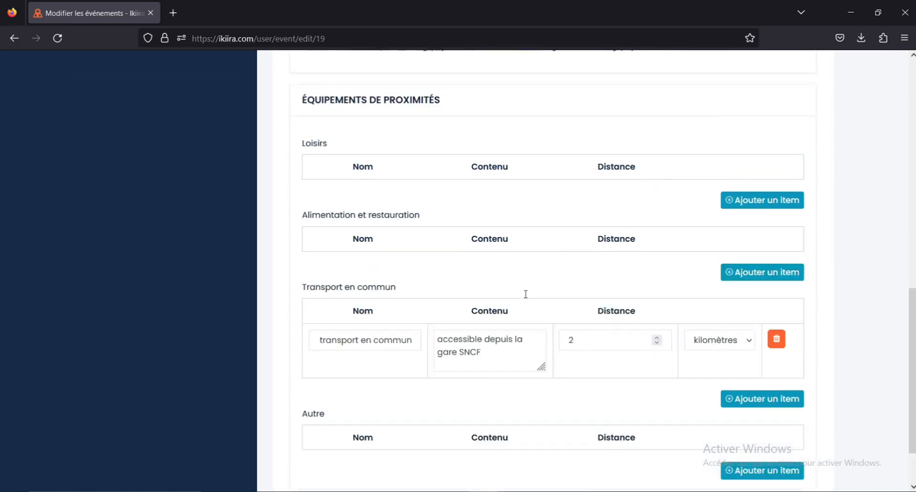
pyautogui.scroll(-15, 527, 301)
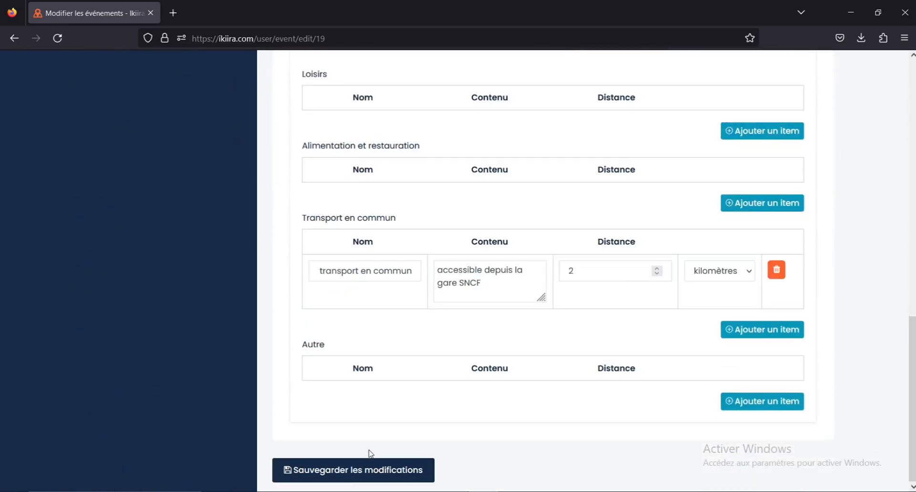
pyautogui.click(354, 472)
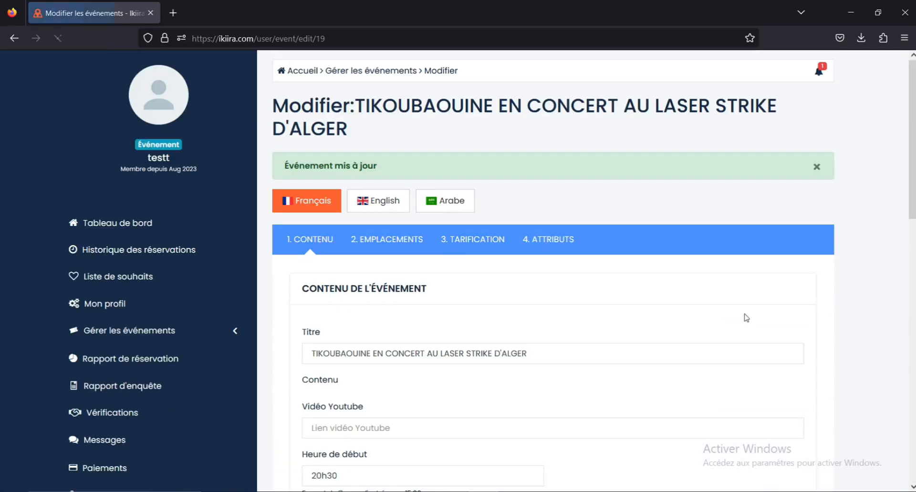
# Step: Open the event's pricing section and set the availability to "Uniquement disponible à des dates précises"
pyautogui.click(461, 244)
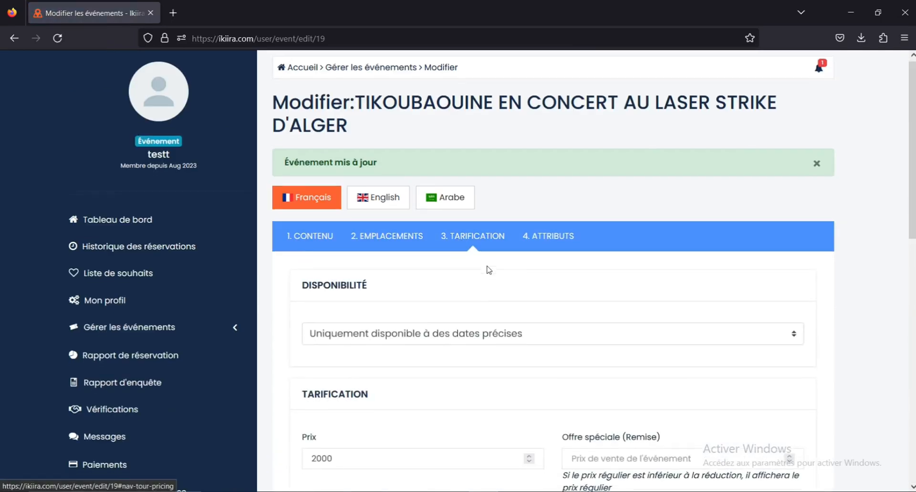
pyautogui.scroll(-3, 686, 220)
pyautogui.click(725, 214)
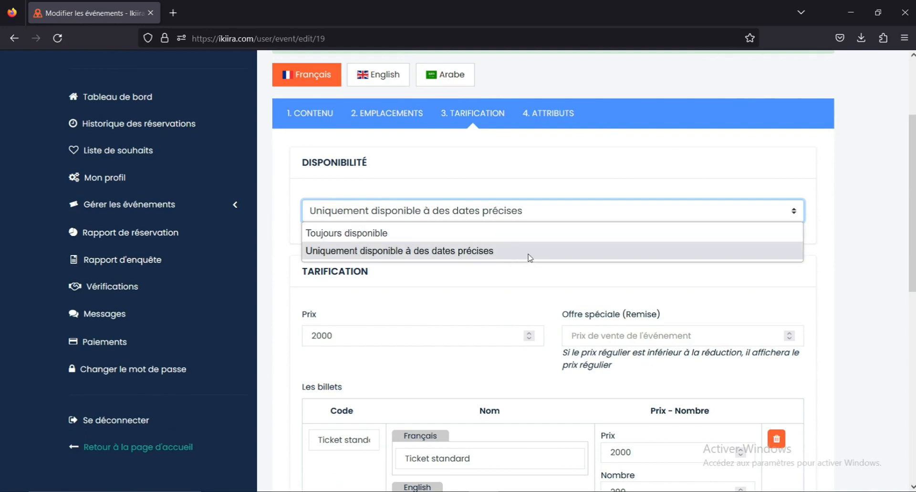
pyautogui.scroll(2, 525, 258)
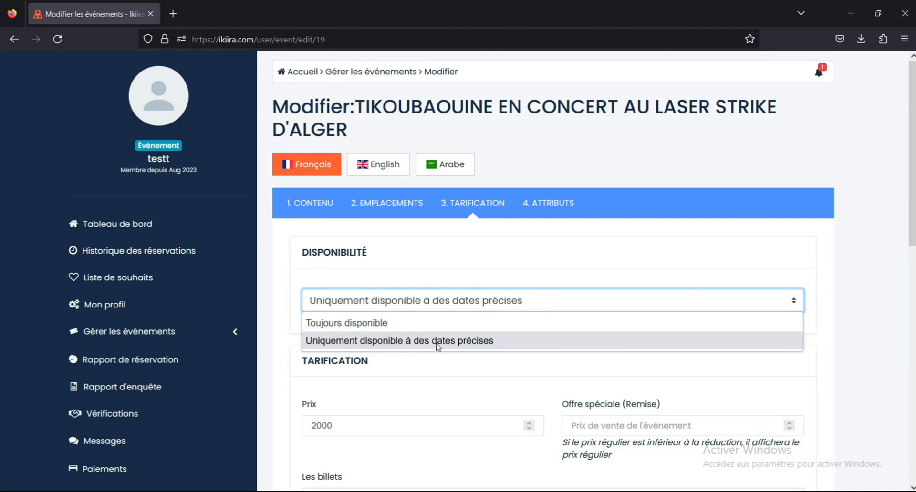
pyautogui.click(463, 341)
pyautogui.scroll(-2, 864, 265)
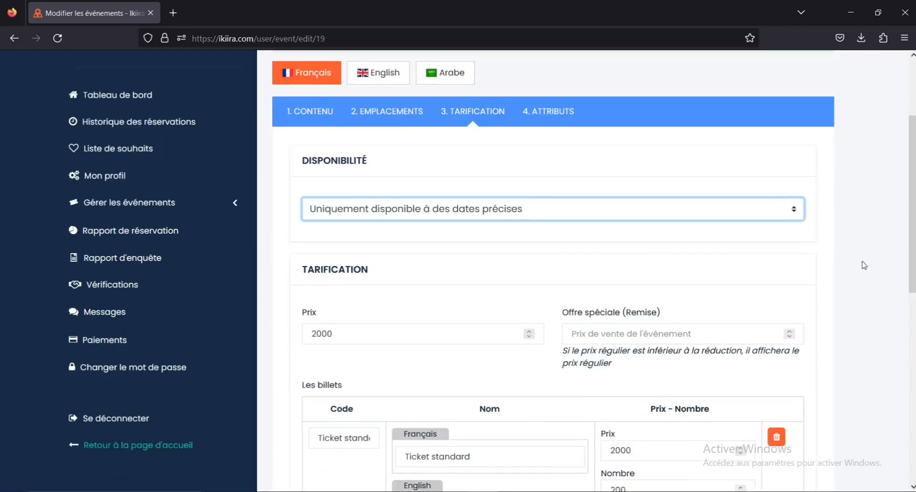
# Step: Examine the event's base price and special offer fields
pyautogui.scroll(-3, 863, 265)
pyautogui.click(346, 209)
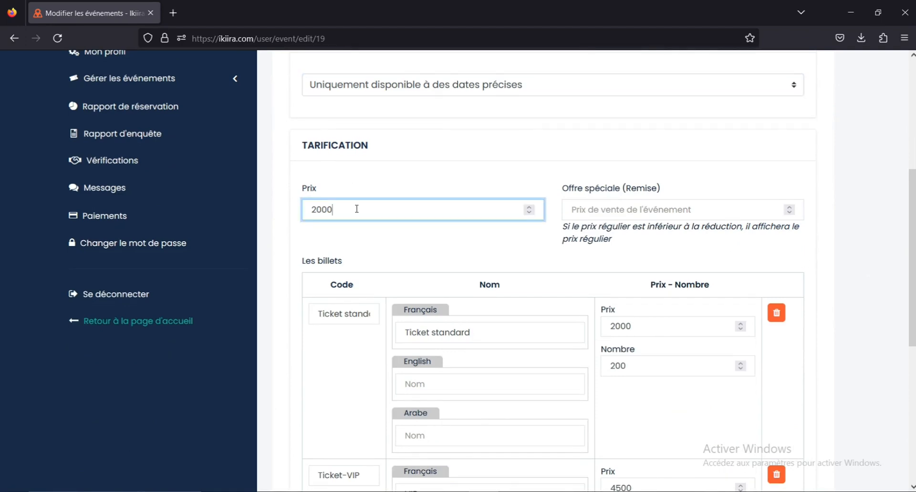
pyautogui.click(633, 209)
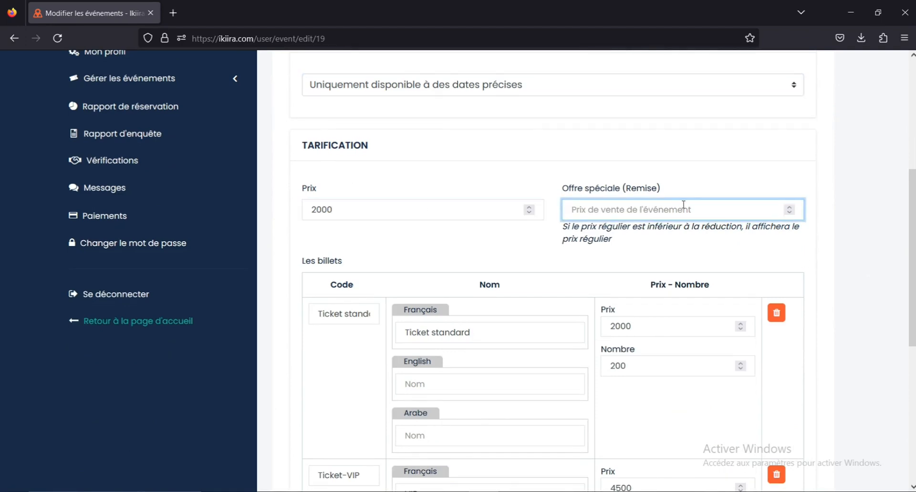
pyautogui.scroll(-3, 887, 248)
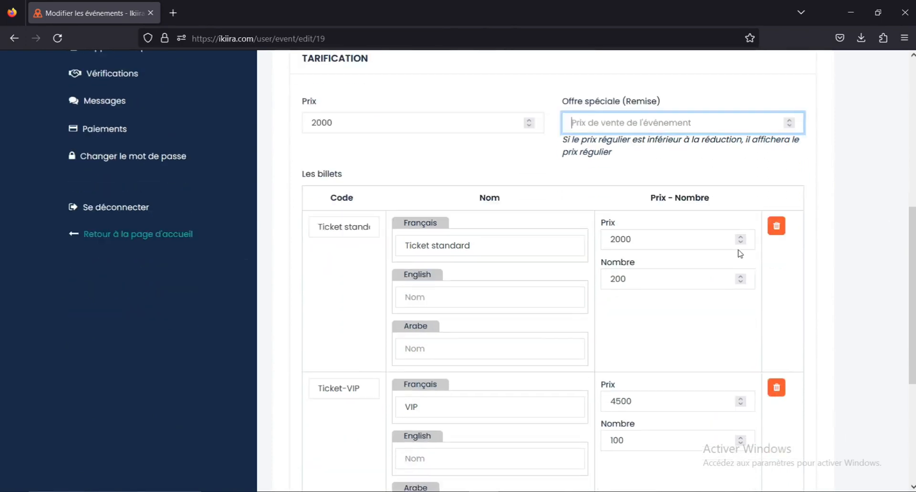
pyautogui.moveTo(912, 248); pyautogui.dragTo(911, 237)
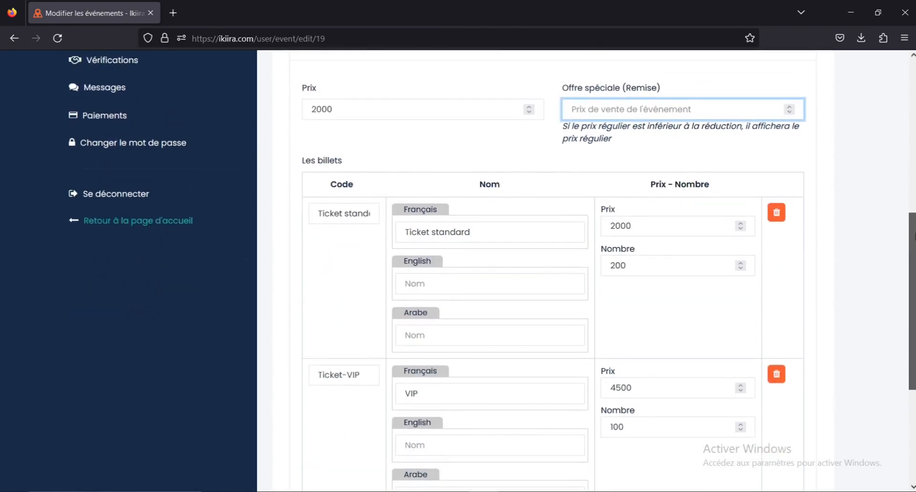
# Step: Examine the standard ticket's code, French name, price and available number
pyautogui.click(353, 214)
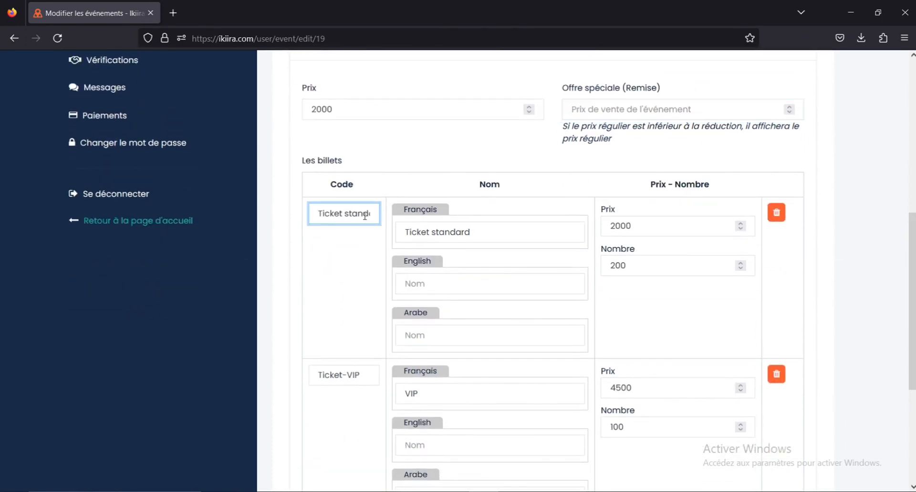
pyautogui.moveTo(364, 218); pyautogui.dragTo(306, 211)
pyautogui.click(471, 231)
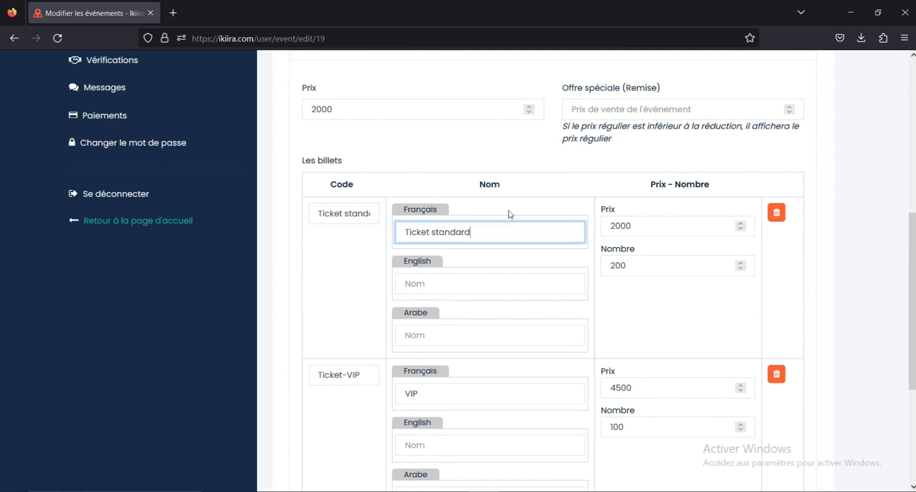
pyautogui.click(655, 231)
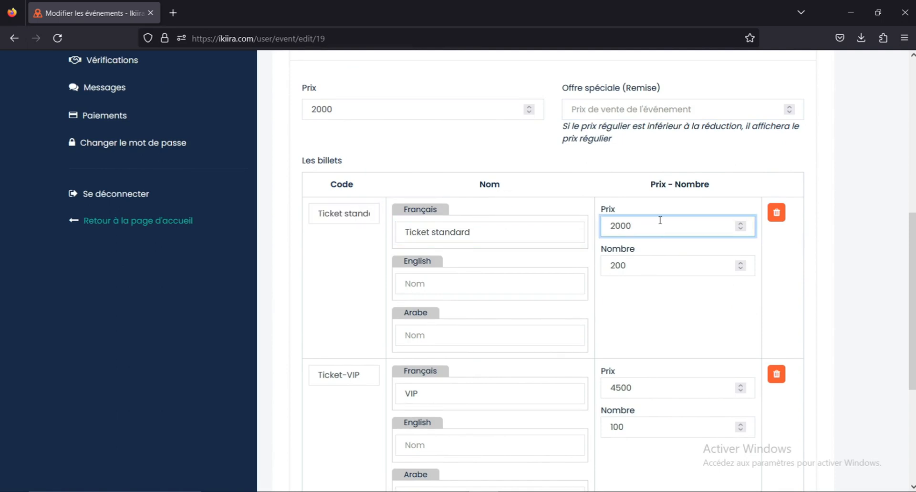
pyautogui.doubleClick(628, 236)
pyautogui.moveTo(631, 264); pyautogui.dragTo(601, 268)
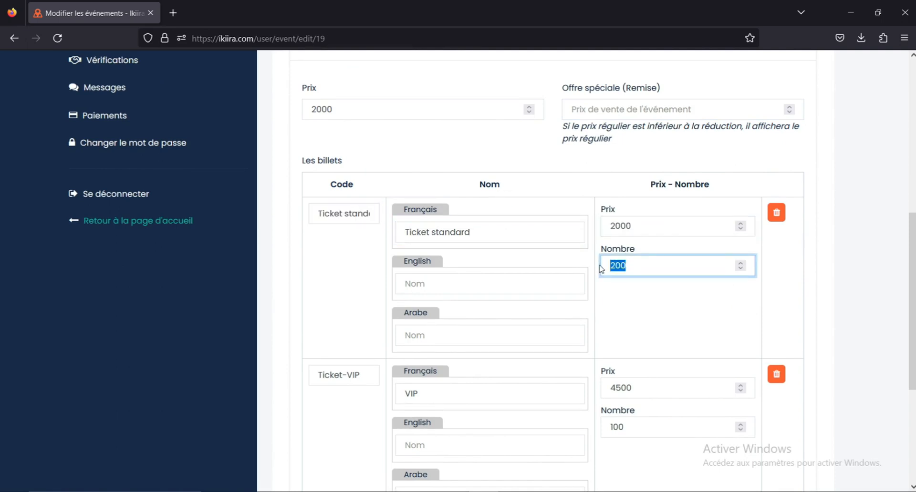
pyautogui.scroll(-3, 895, 261)
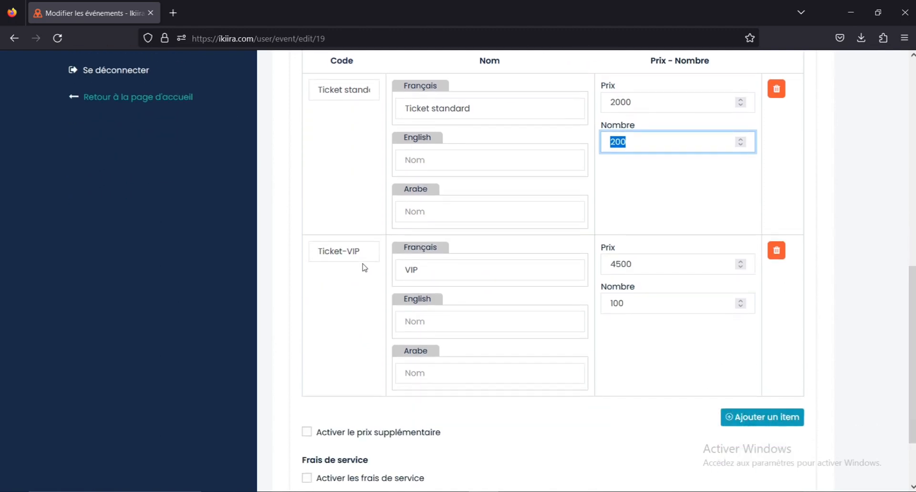
# Step: Examine the VIP ticket's code, French name, price and available number
pyautogui.moveTo(363, 253); pyautogui.dragTo(310, 254)
pyautogui.moveTo(431, 271); pyautogui.dragTo(419, 251)
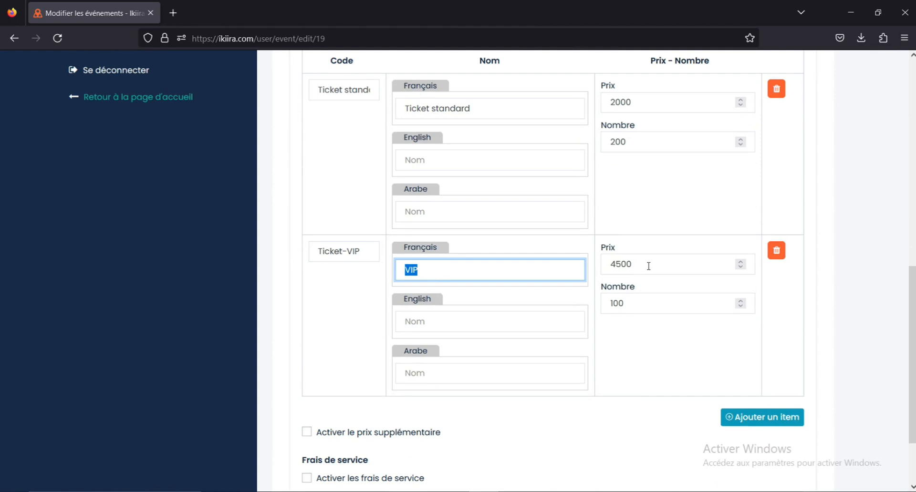
pyautogui.moveTo(650, 266); pyautogui.dragTo(592, 268)
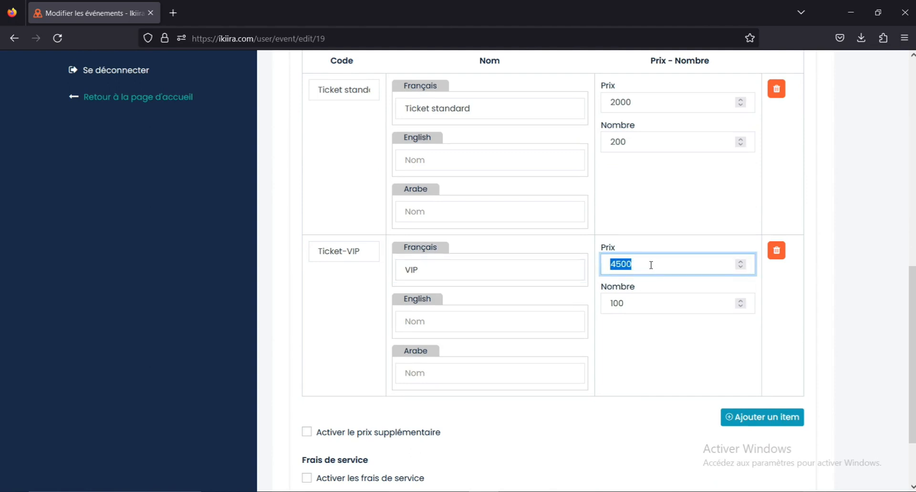
pyautogui.click(640, 302)
pyautogui.doubleClick(640, 302)
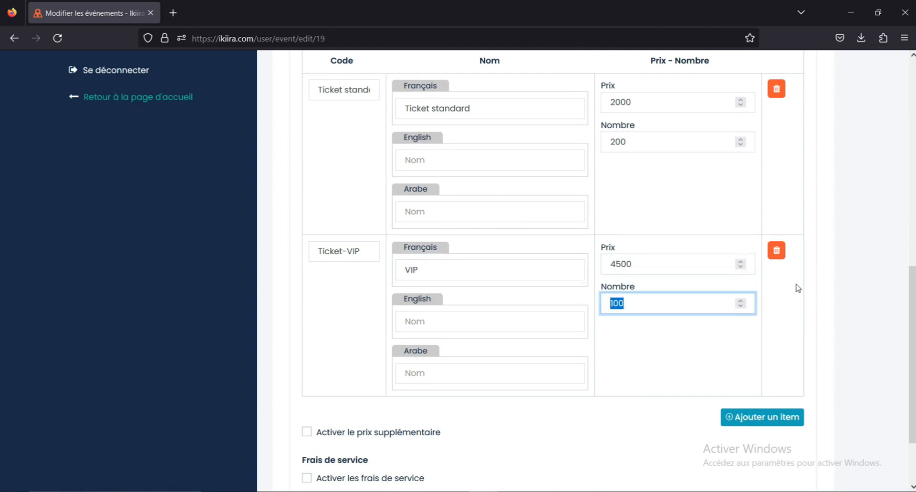
# Step: Check the English and Arabic name fields of the standard ticket
pyautogui.scroll(2, 485, 225)
pyautogui.click(479, 223)
pyautogui.click(461, 270)
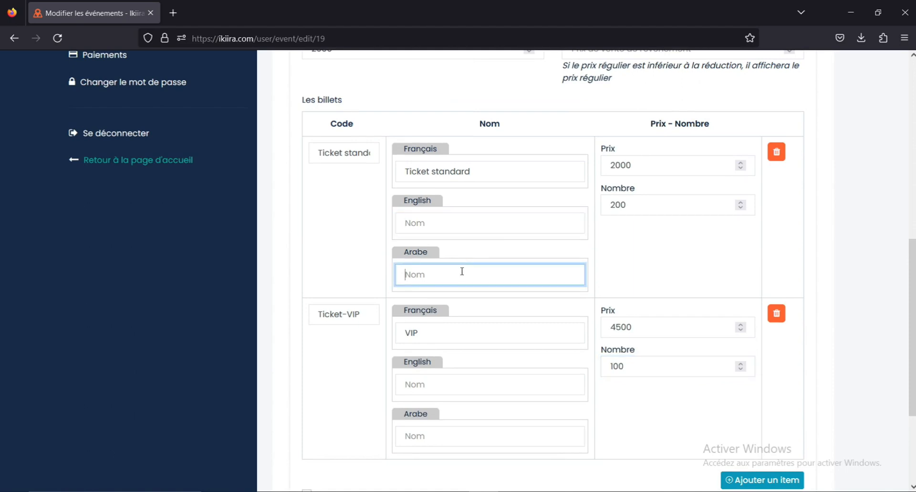
pyautogui.scroll(-3, 465, 286)
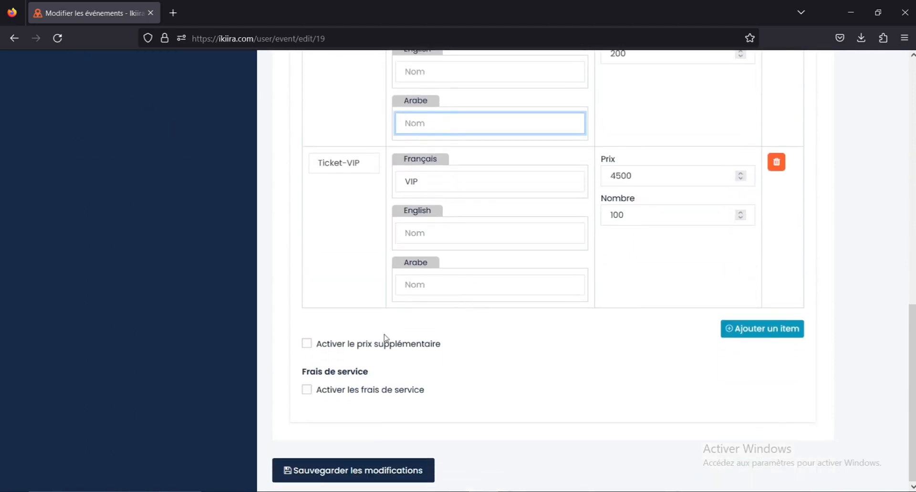
# Step: Activate the extra price option and add a blank supplement item to examine its name, price and type choices
pyautogui.click(307, 344)
pyautogui.click(762, 427)
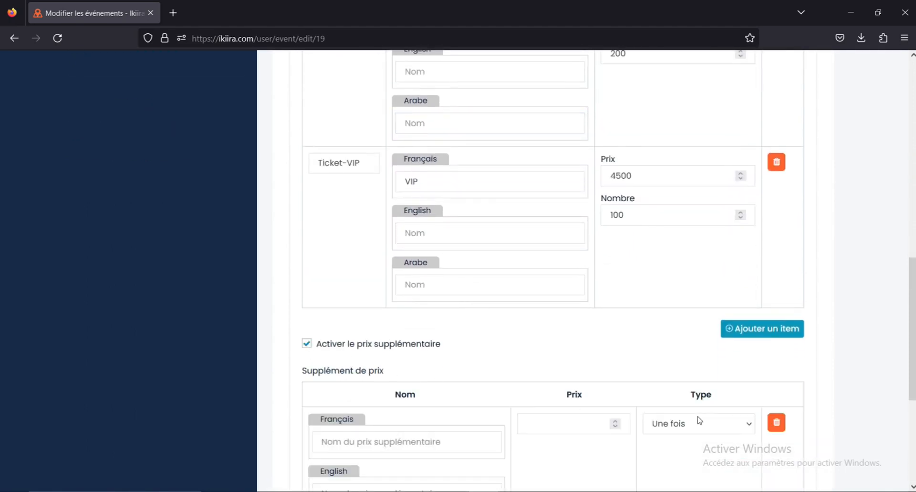
pyautogui.scroll(-3, 493, 383)
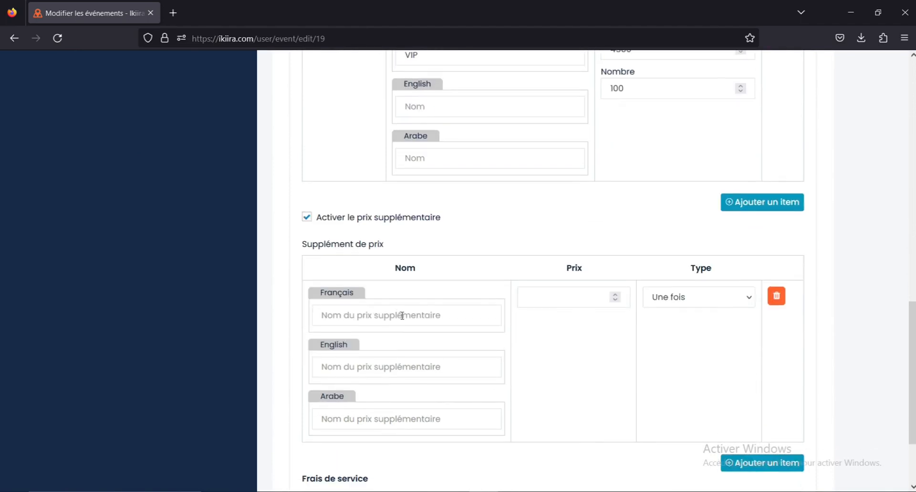
pyautogui.scroll(-2, 402, 315)
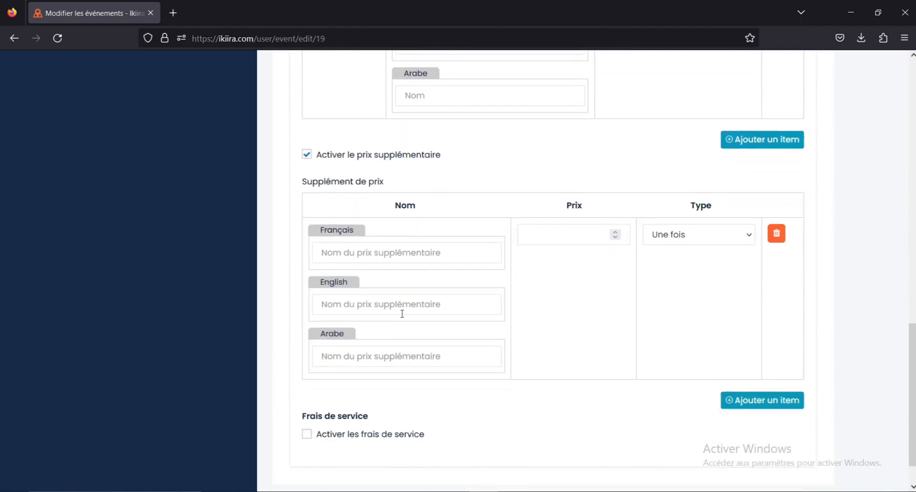
pyautogui.click(448, 250)
pyautogui.click(604, 232)
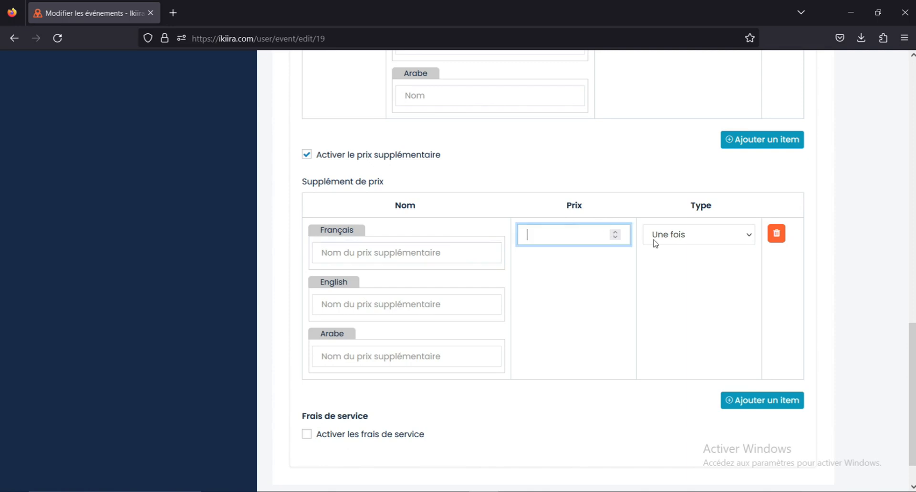
pyautogui.click(677, 238)
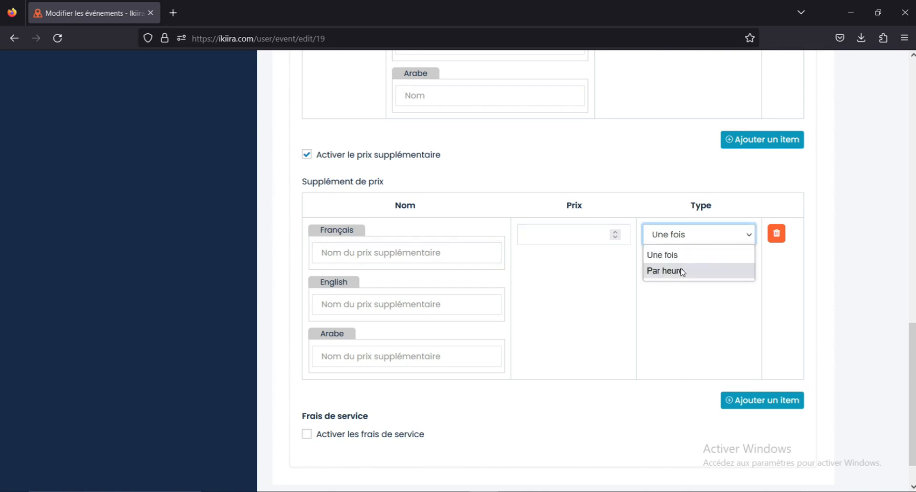
# Step: Delete the blank price supplement and deactivate the extra price option
pyautogui.click(823, 272)
pyautogui.click(777, 234)
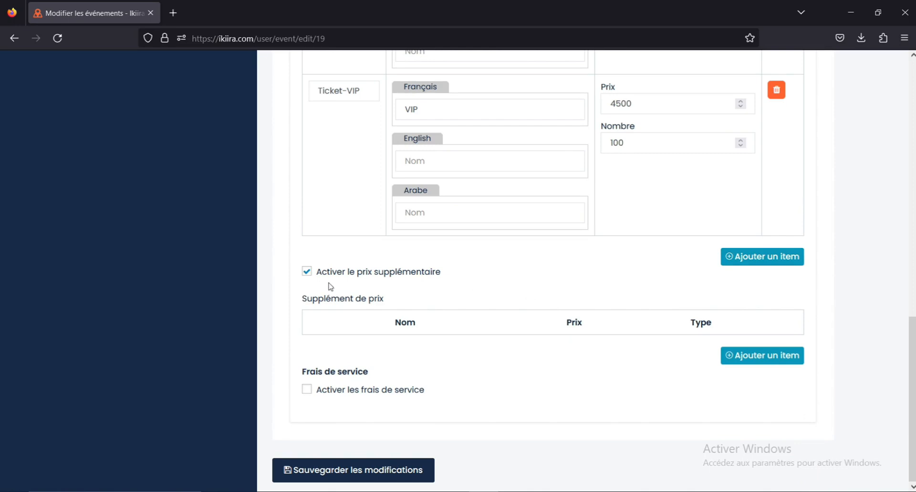
pyautogui.click(307, 271)
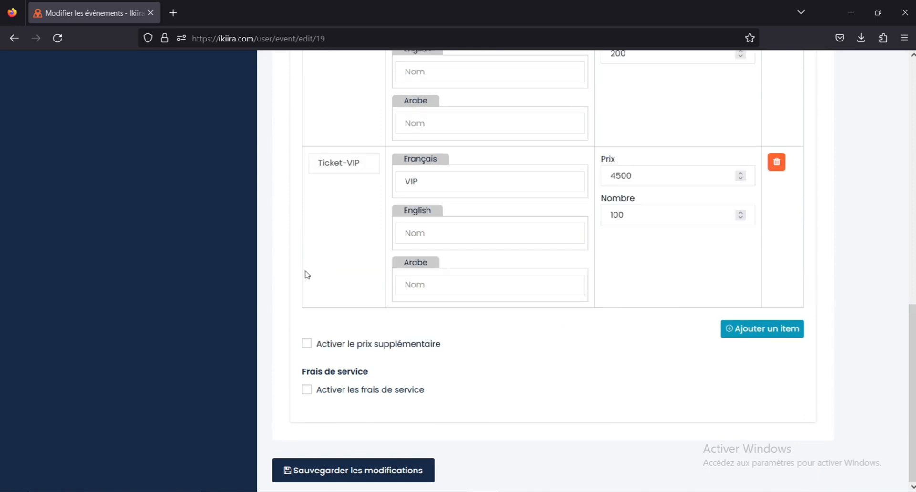
# Step: Try out the service fees with a blank buyer fee item and its price type choices, and deactivate the option again
pyautogui.click(306, 389)
pyautogui.scroll(-2, 531, 378)
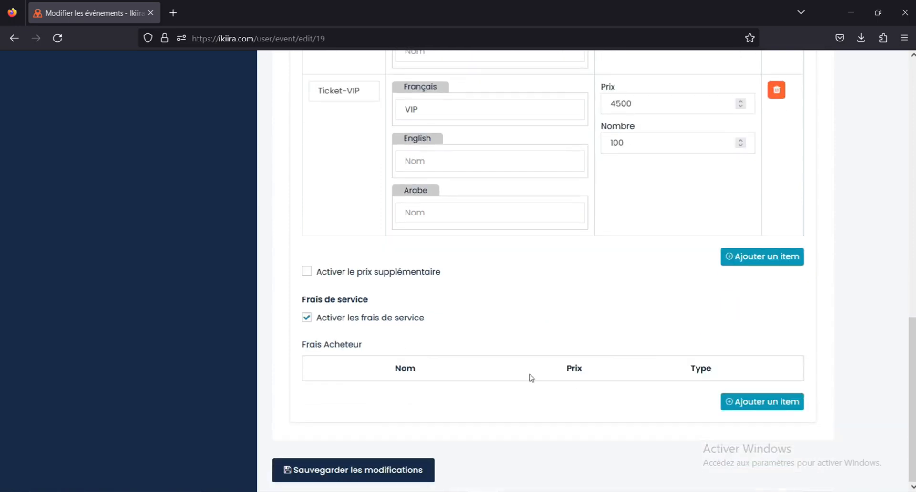
pyautogui.click(743, 402)
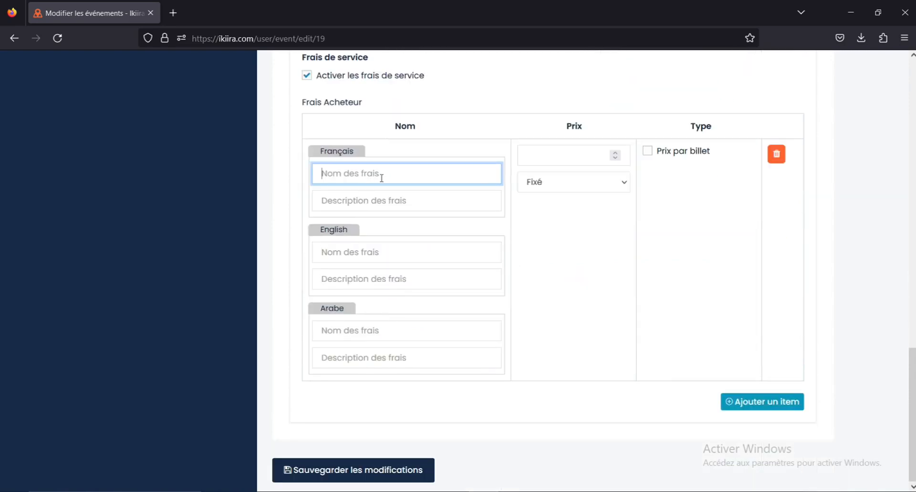
pyautogui.click(589, 158)
pyautogui.click(583, 188)
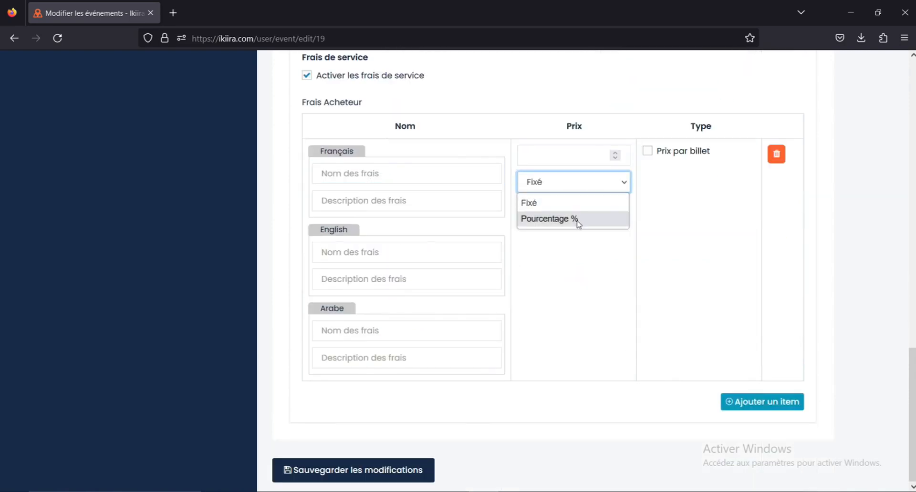
pyautogui.click(668, 210)
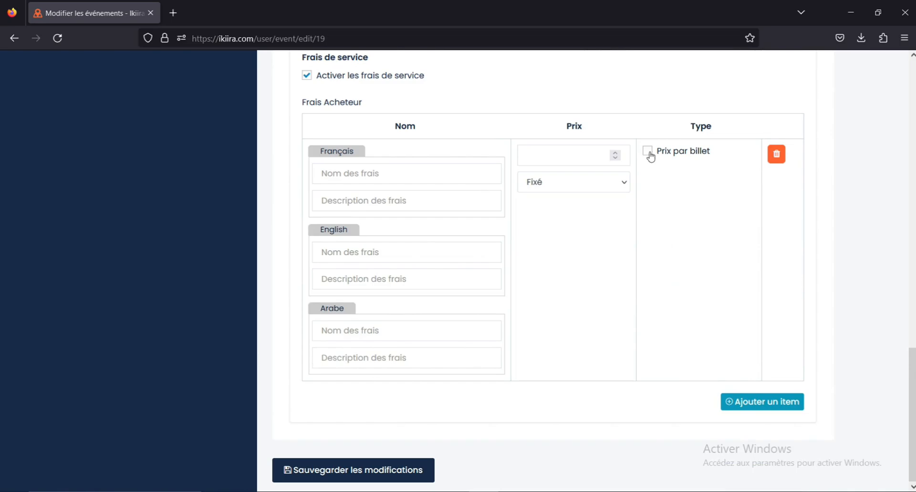
pyautogui.scroll(4, 701, 249)
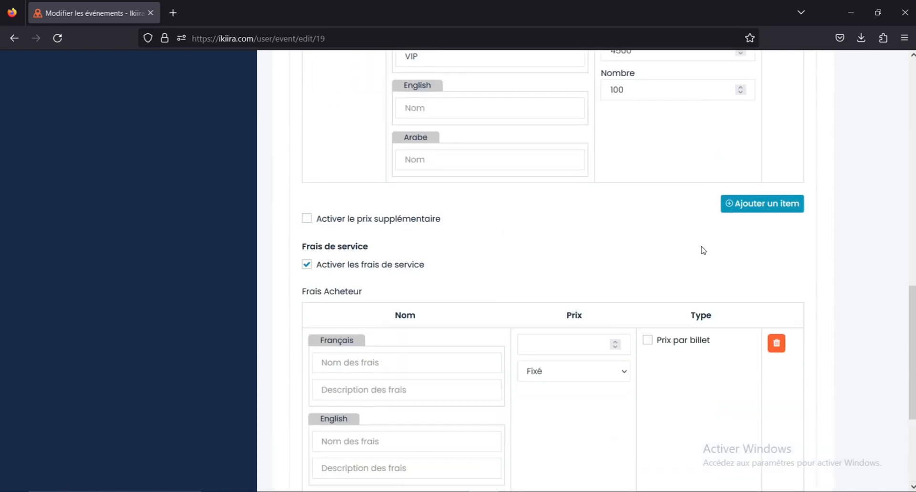
pyautogui.click(307, 266)
# Step: Review the pricing section and save the event's pricing changes
pyautogui.scroll(8, 492, 328)
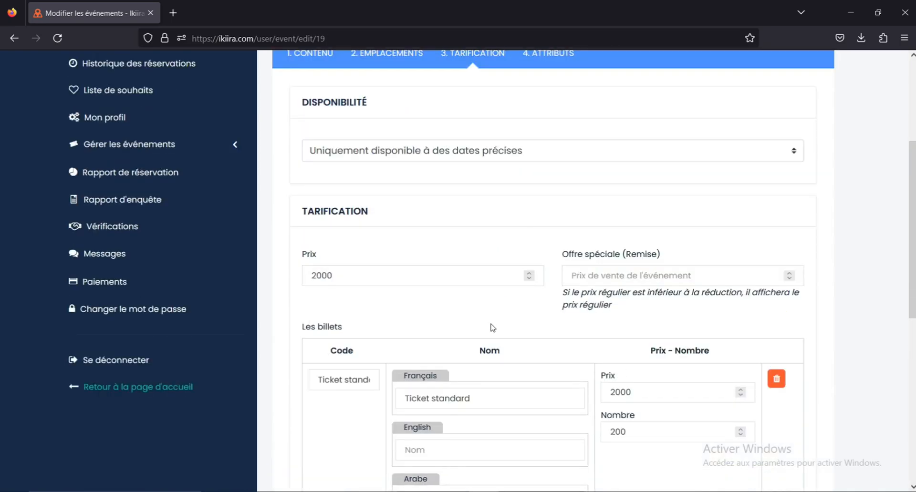
pyautogui.scroll(-8, 493, 328)
pyautogui.click(383, 467)
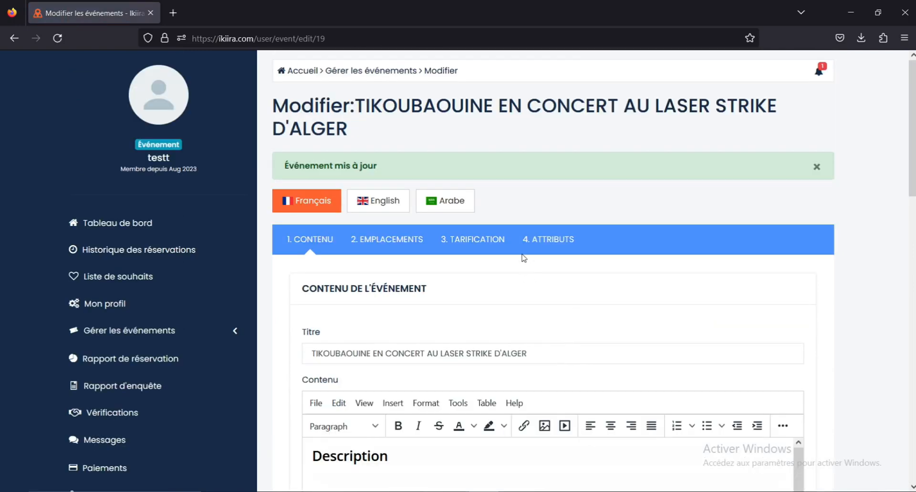
# Step: Review the event type attributes and save the event's changes
pyautogui.click(547, 243)
pyautogui.scroll(-2, 527, 286)
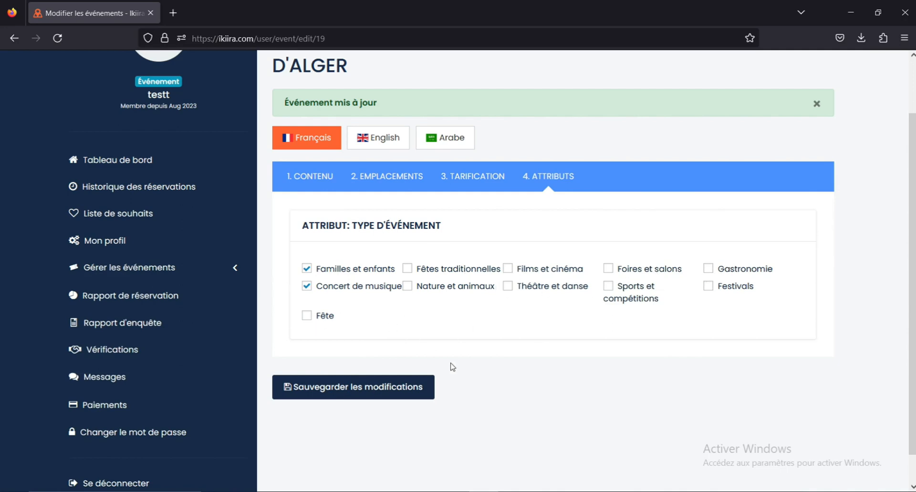
pyautogui.click(376, 392)
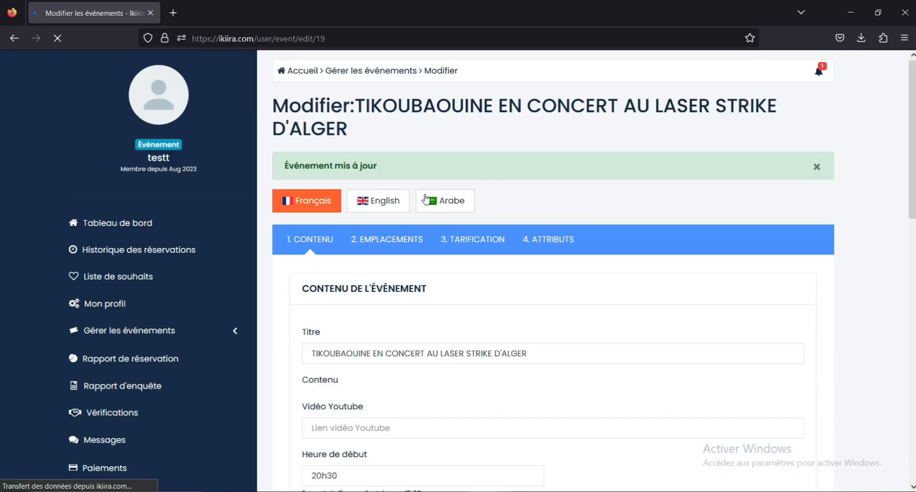
# Step: Switch the event to its English version and review the title, description and FAQ fields
pyautogui.click(391, 202)
pyautogui.scroll(-3, 410, 284)
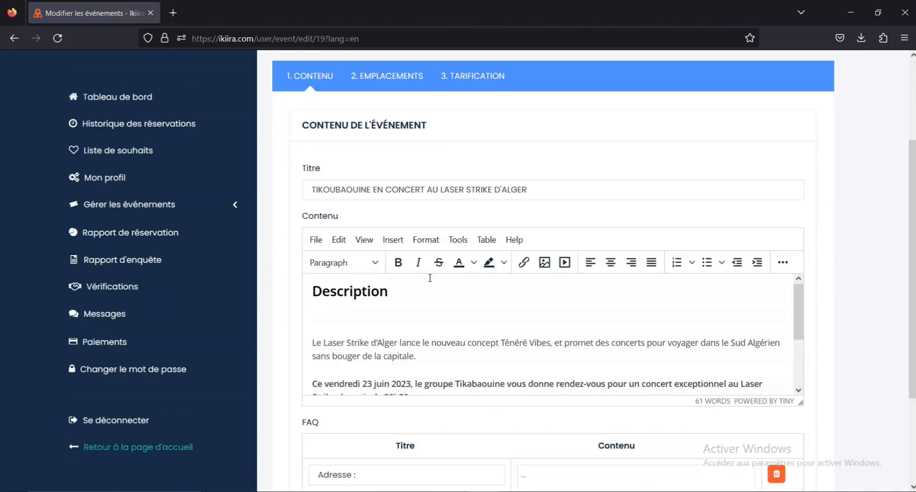
pyautogui.scroll(-2, 429, 280)
pyautogui.scroll(2, 430, 283)
pyautogui.scroll(-3, 704, 256)
pyautogui.scroll(-3, 751, 246)
pyautogui.scroll(3, 799, 263)
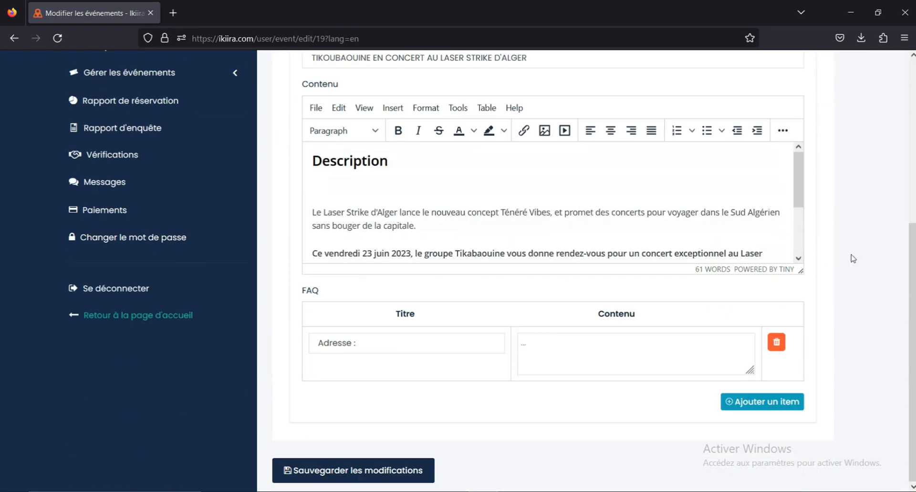
pyautogui.scroll(5, 853, 258)
# Step: Check the Arabic version of the event's content, and return to the French version
pyautogui.click(454, 164)
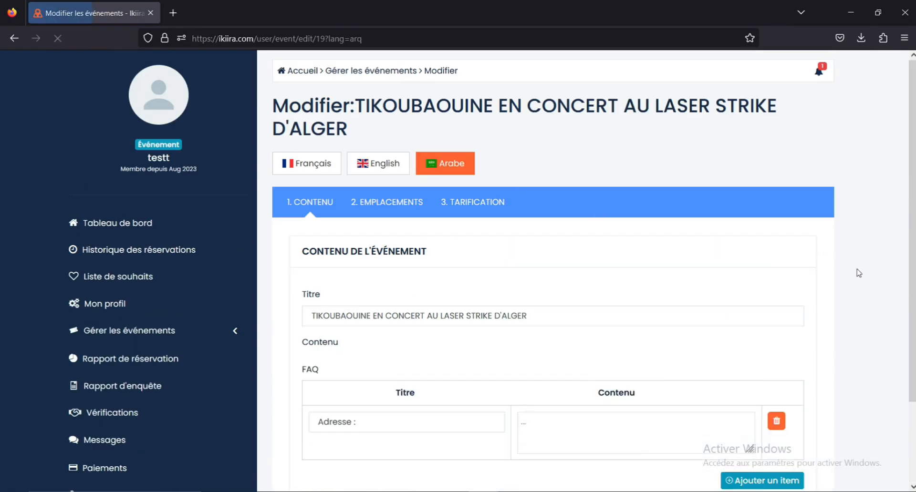
pyautogui.scroll(-4, 860, 272)
pyautogui.scroll(4, 415, 129)
pyautogui.click(323, 170)
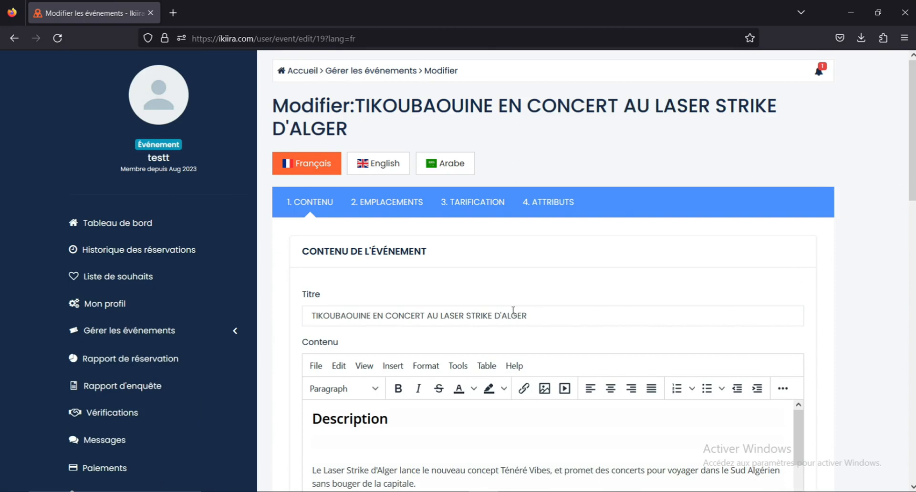
pyautogui.scroll(-1, 911, 129)
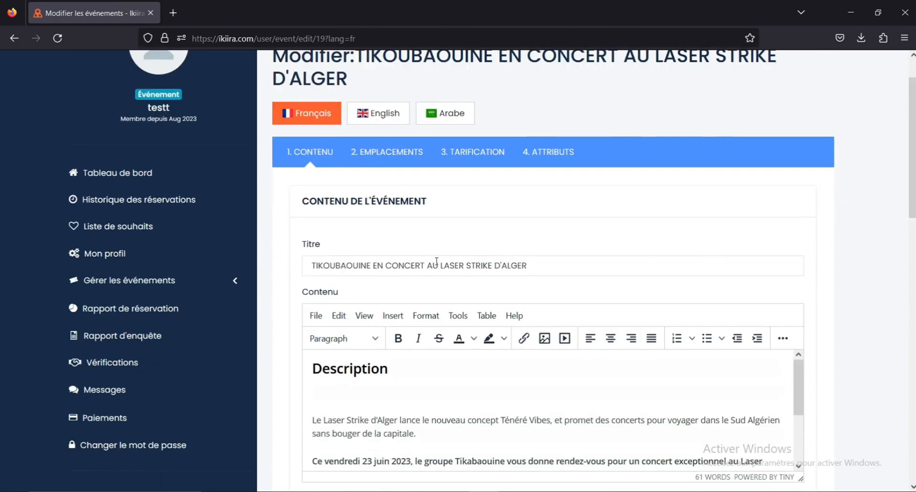
# Step: View the concert's public page from the list of managed events and check the start date calendar in its booking box
pyautogui.click(151, 285)
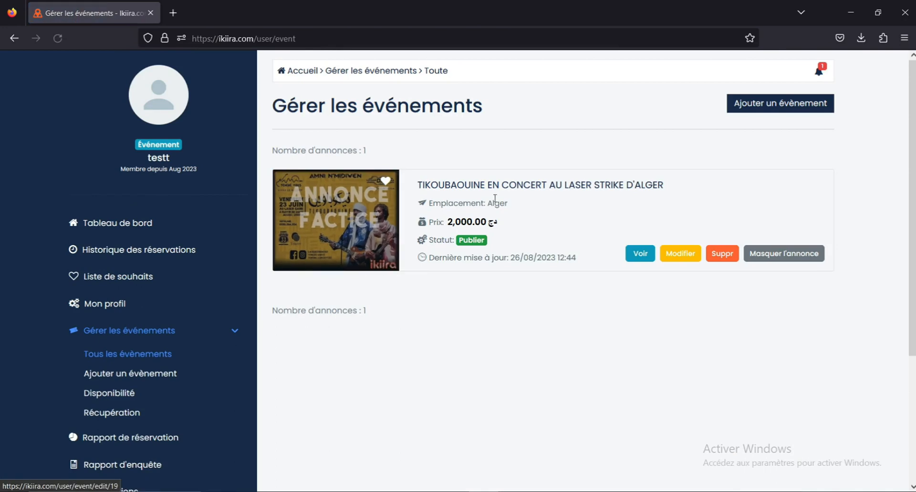
pyautogui.click(649, 253)
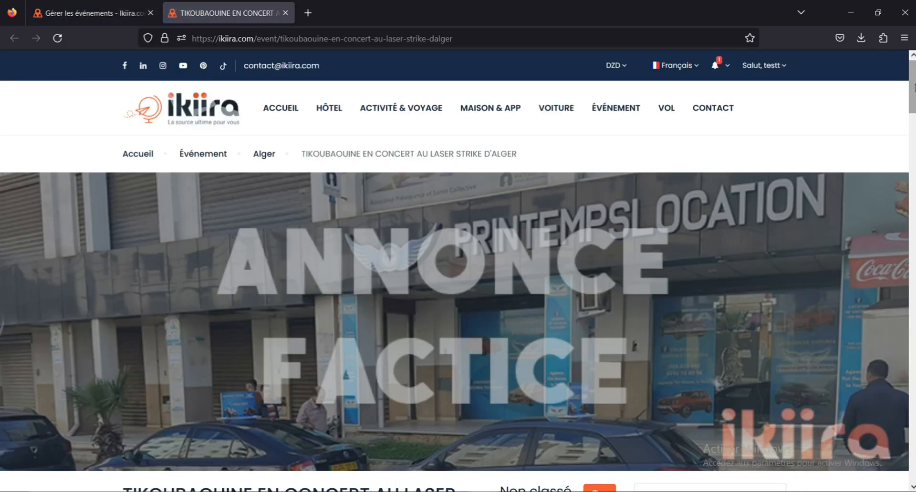
pyautogui.scroll(-8, 913, 87)
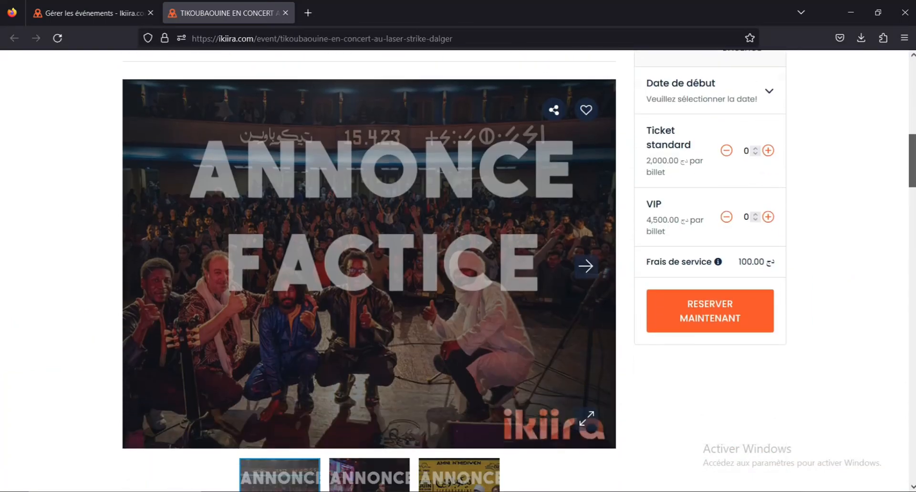
pyautogui.scroll(4, 533, 206)
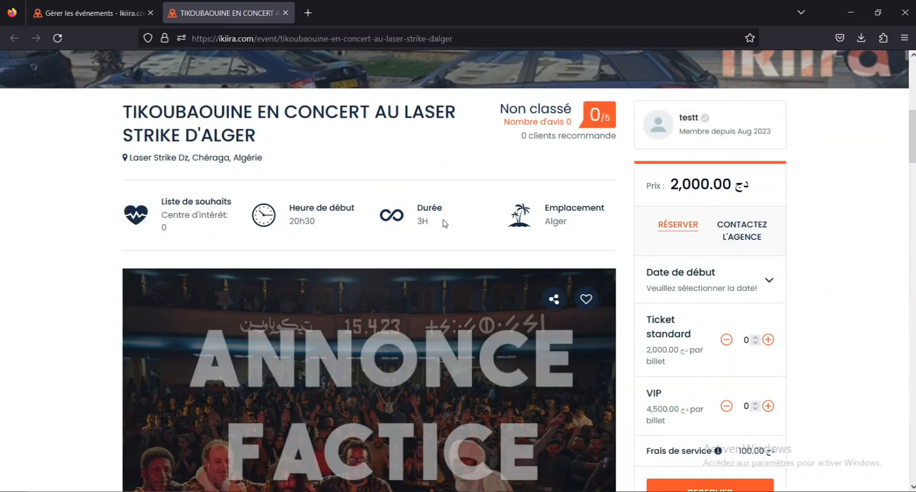
pyautogui.click(766, 283)
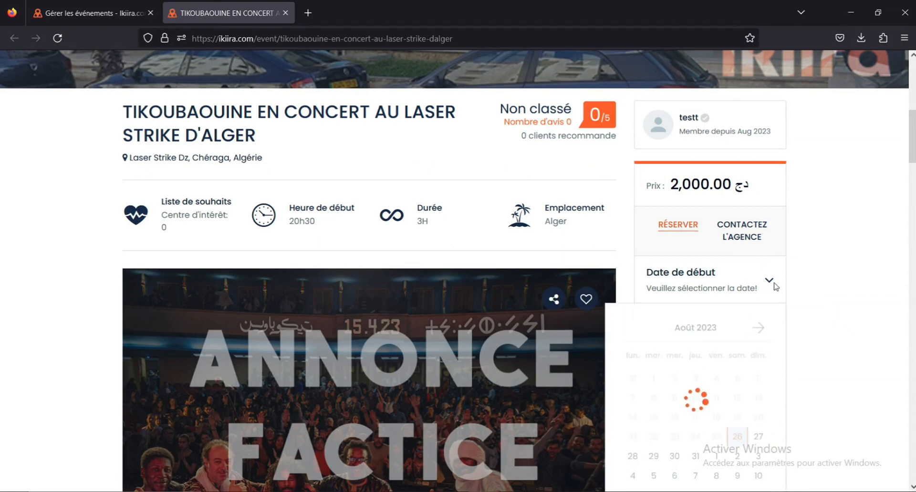
pyautogui.scroll(-2, 792, 341)
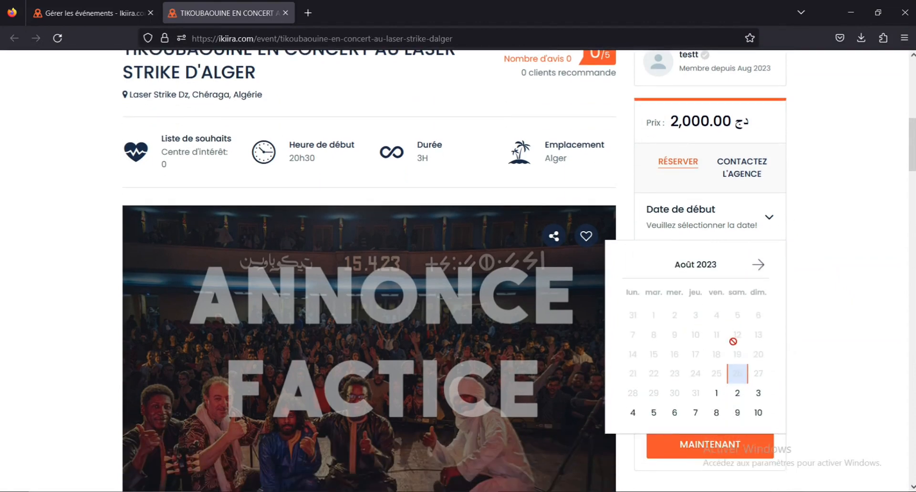
pyautogui.click(821, 244)
pyautogui.scroll(-2, 741, 261)
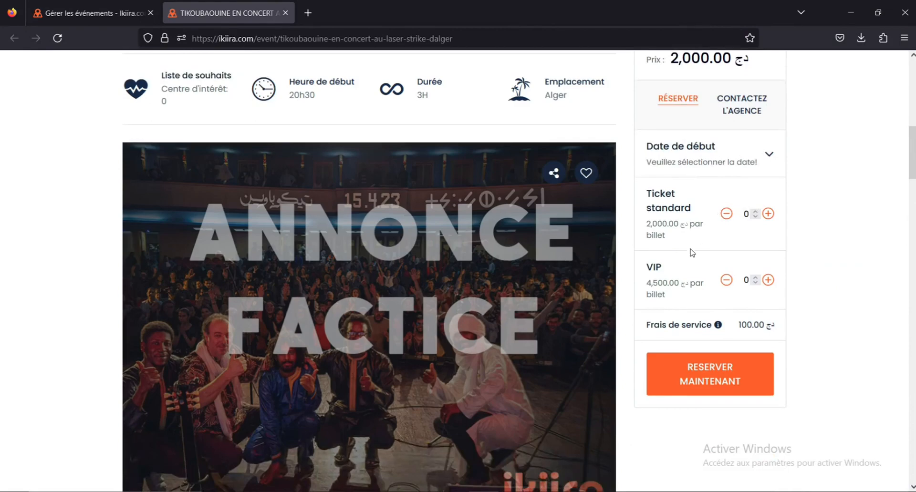
# Step: Review the event page's photos, details, FAQ, nearby transport and location map, and close the page
pyautogui.scroll(-2, 692, 253)
pyautogui.scroll(-20, 662, 222)
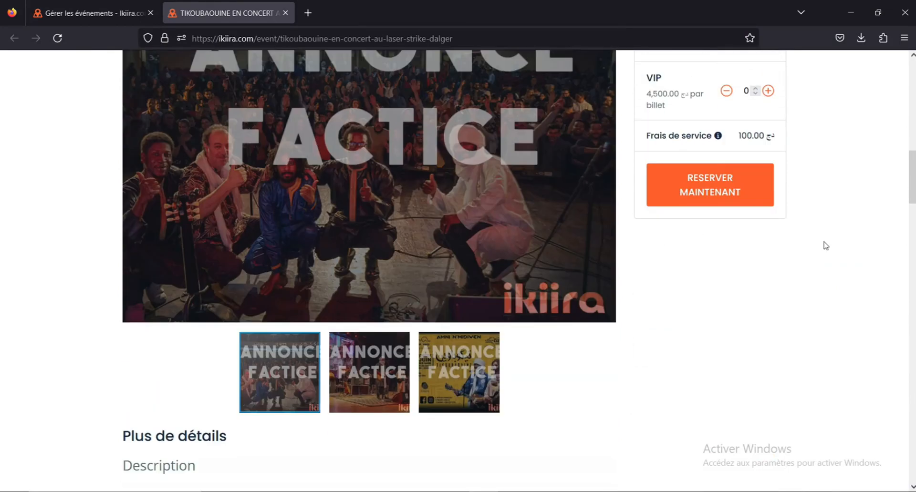
pyautogui.scroll(-10, 257, 239)
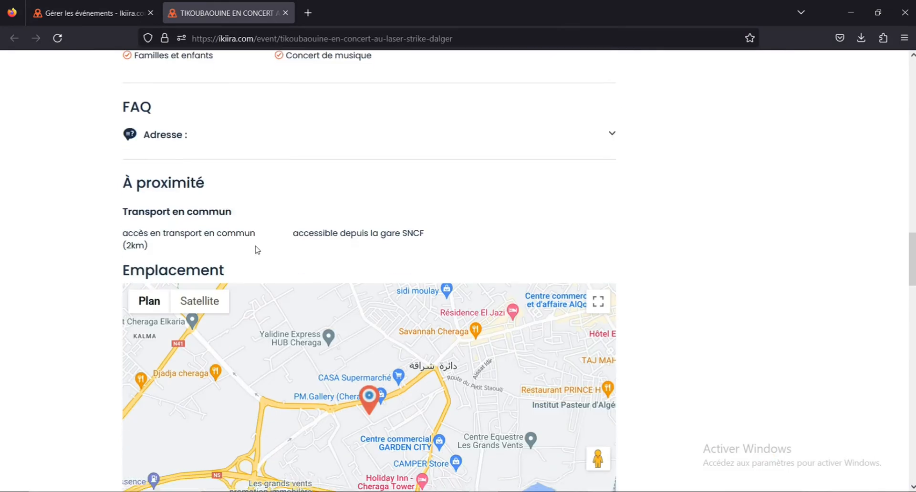
pyautogui.scroll(20, 479, 340)
pyautogui.scroll(10, 373, 260)
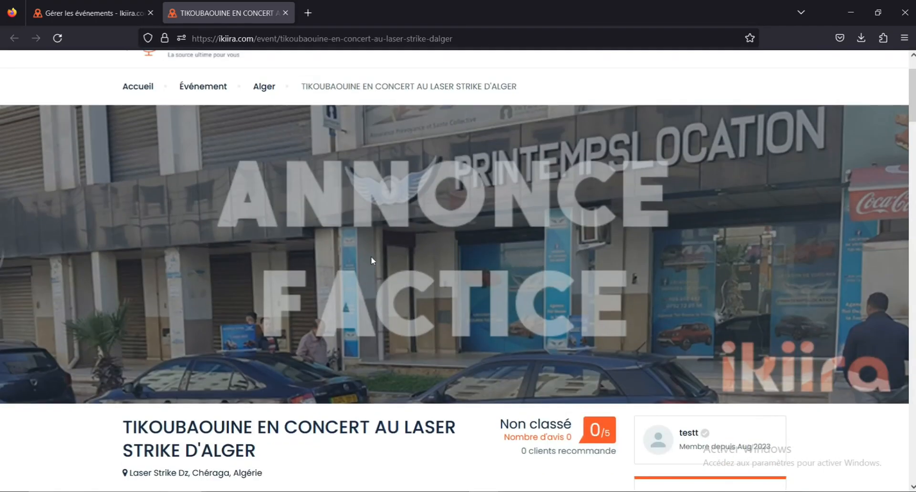
pyautogui.click(285, 13)
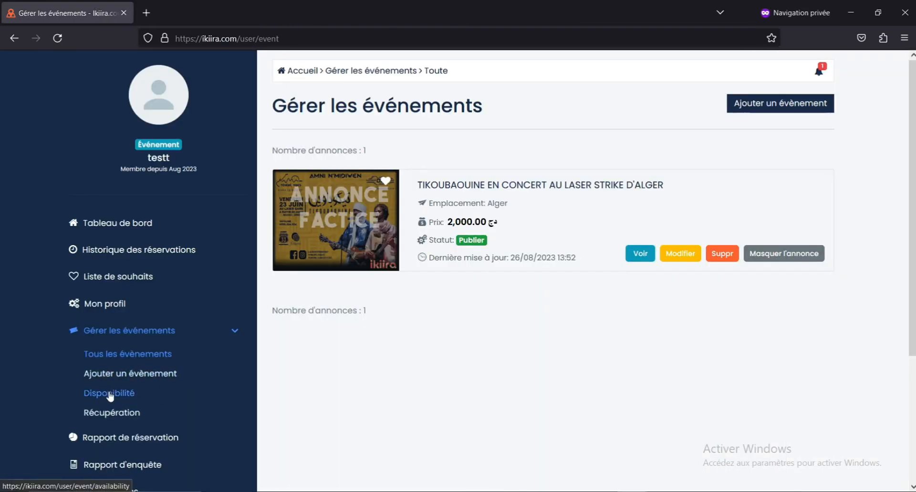
# Step: Open the event availability calendar for August 2023 and check the ticket details on the 29th
pyautogui.click(115, 396)
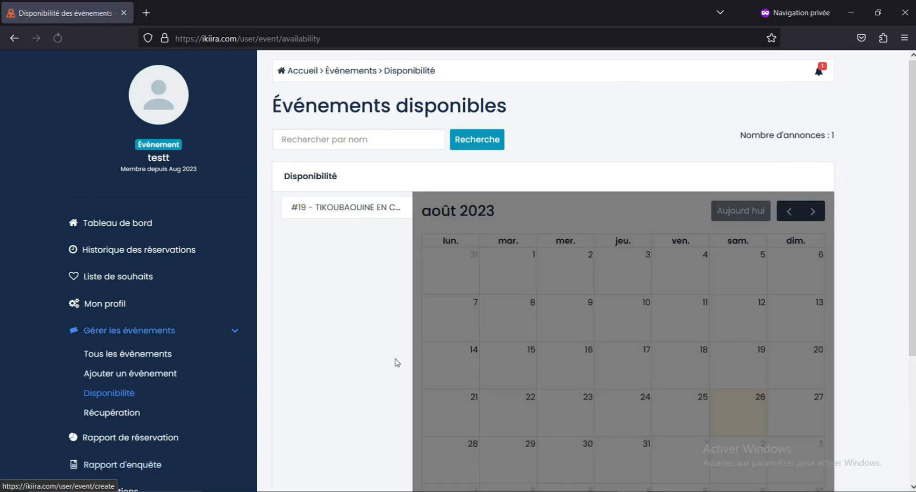
pyautogui.scroll(-2, 582, 349)
pyautogui.scroll(2, 581, 351)
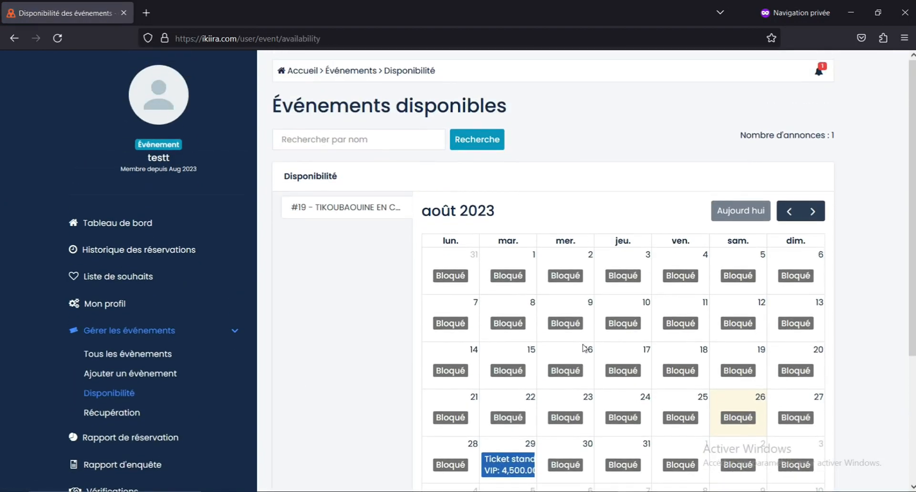
pyautogui.scroll(-2, 587, 356)
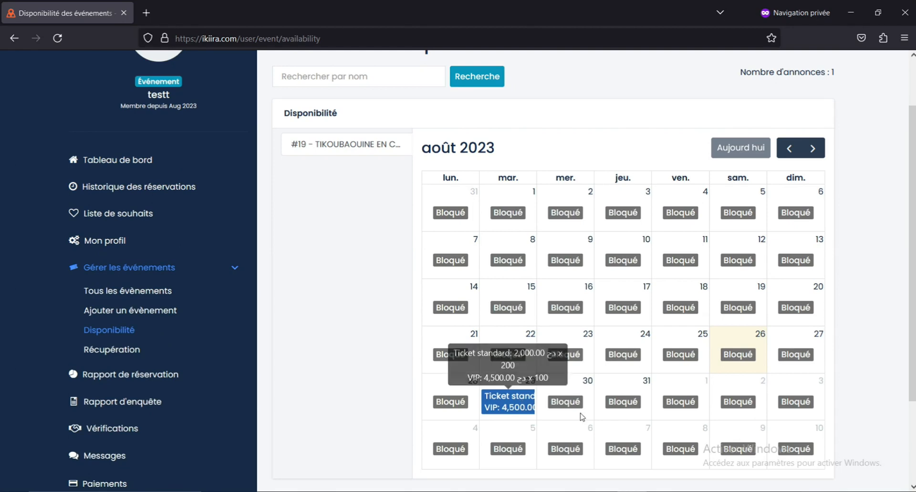
# Step: Save 29 August 2023 as available with 200 standard tickets at 2000 and 100 VIP at 4500, and make 30 August available too
pyautogui.click(518, 407)
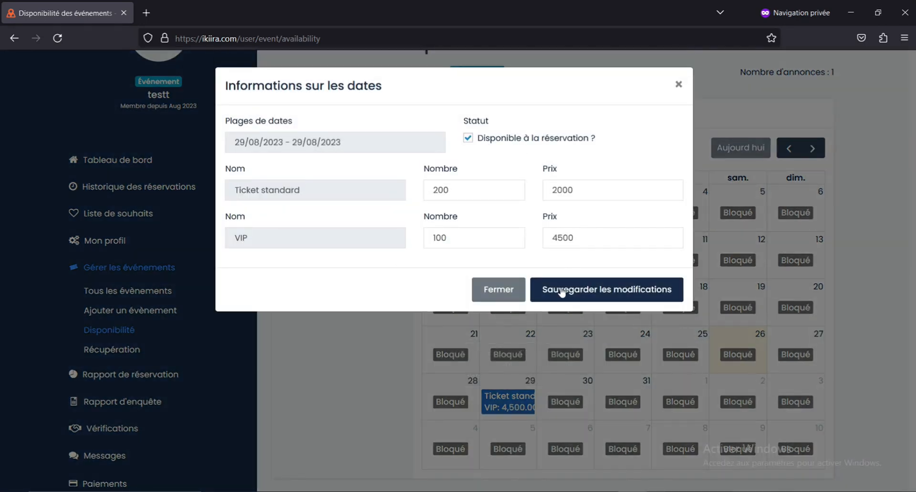
pyautogui.click(561, 292)
pyautogui.click(564, 382)
pyautogui.click(604, 292)
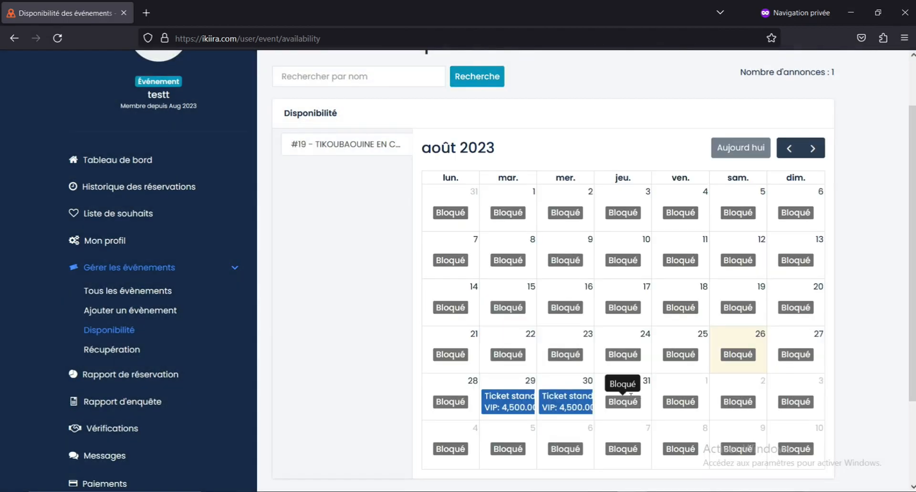
# Step: Make 31 August 2023 available for booking with 200 standard tickets at 2000 and 100 VIP tickets at 4500
pyautogui.click(632, 400)
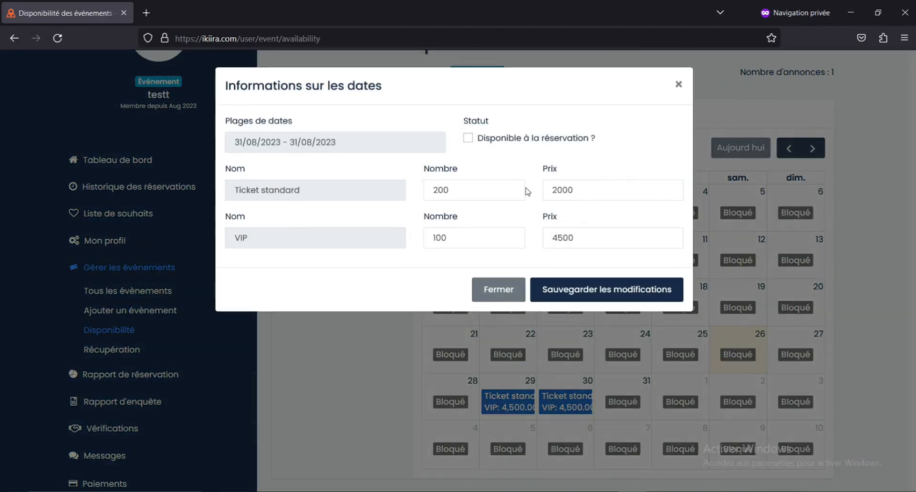
pyautogui.click(574, 292)
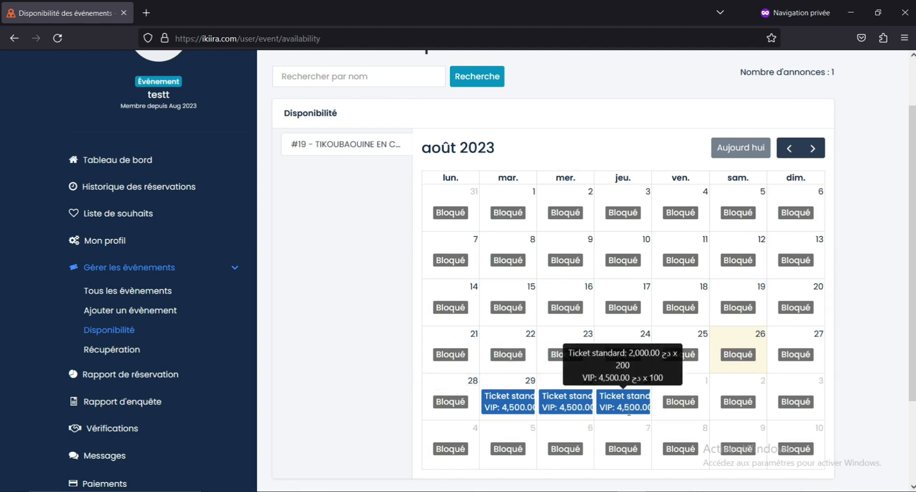
pyautogui.scroll(-2, 341, 376)
pyautogui.scroll(3, 310, 382)
pyautogui.scroll(-2, 352, 402)
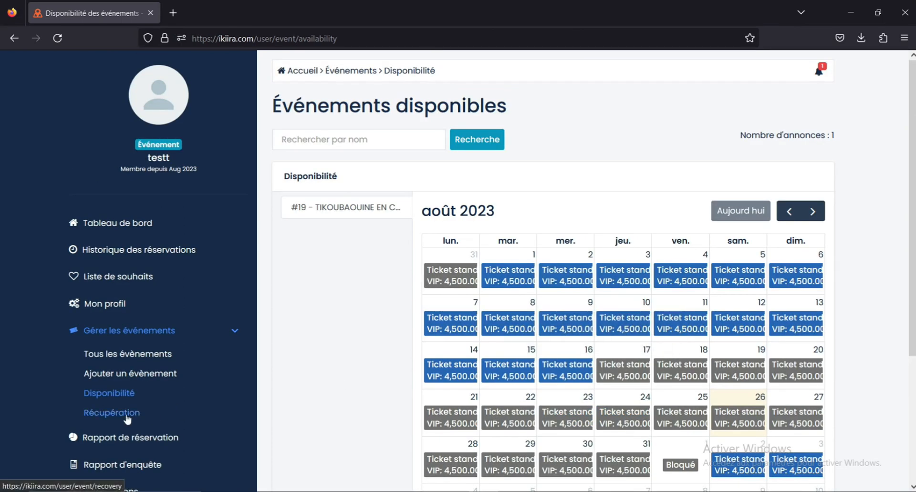
# Step: Delete the Tikoubaouine concert from the list of all events, and open the list of recoverable events
pyautogui.click(126, 417)
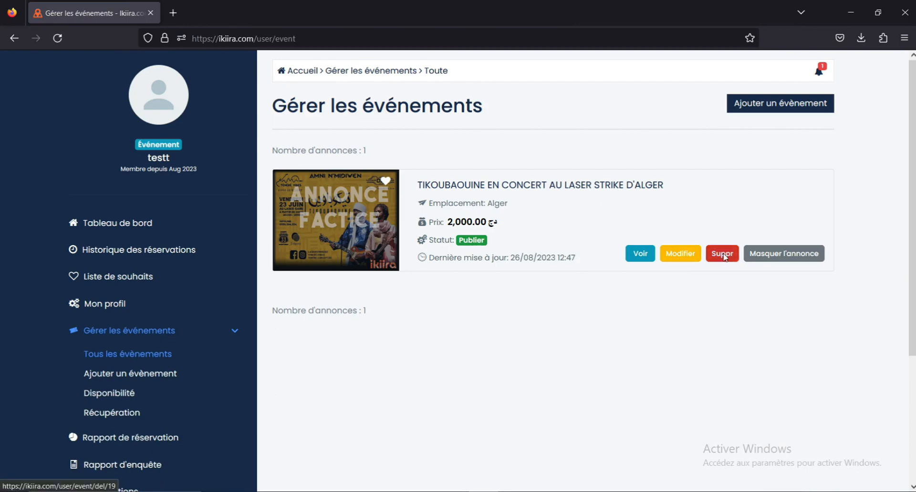
pyautogui.click(723, 256)
pyautogui.click(509, 291)
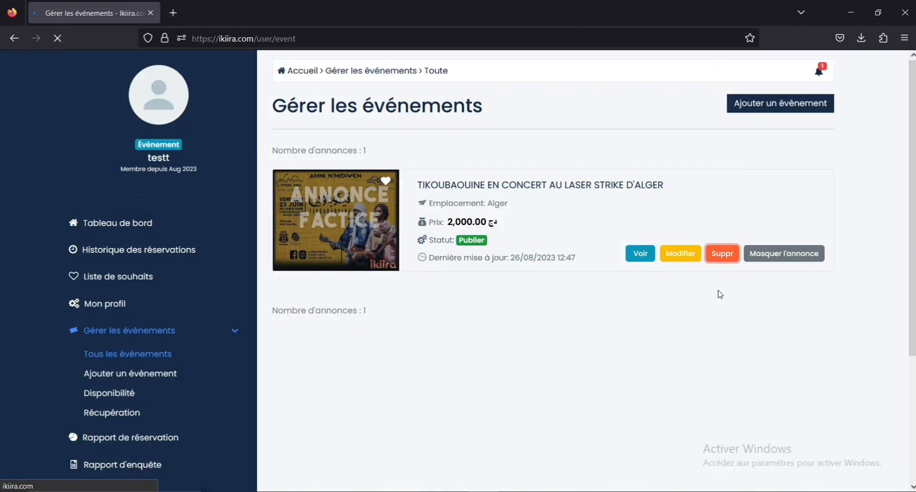
pyautogui.click(123, 418)
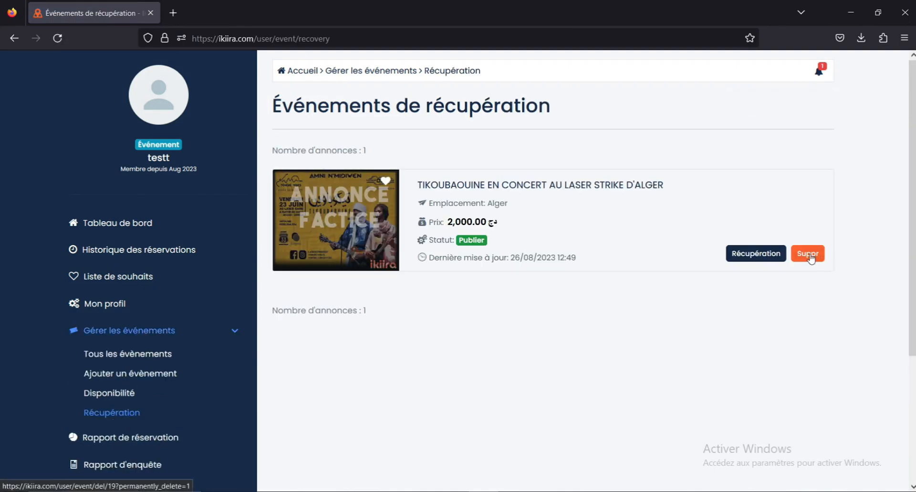
# Step: Restore the deleted concert from the recoverable events and return to the list of all events
pyautogui.click(754, 255)
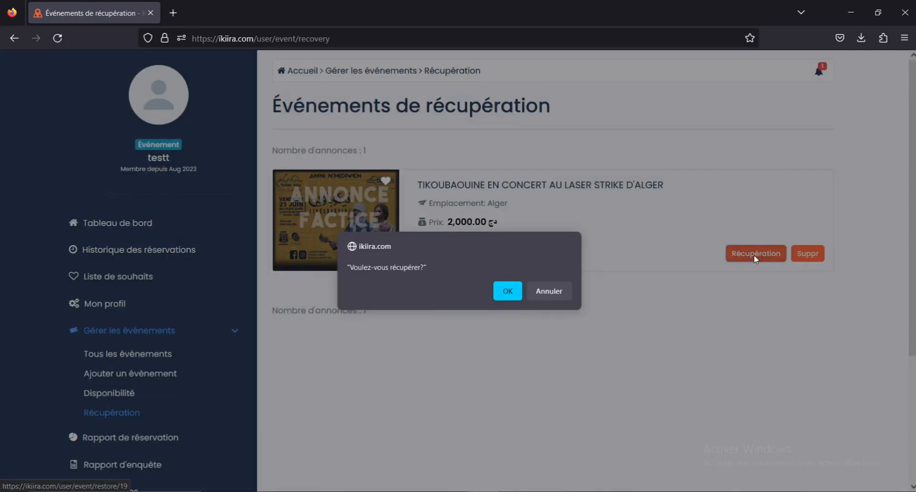
pyautogui.click(507, 292)
pyautogui.click(145, 356)
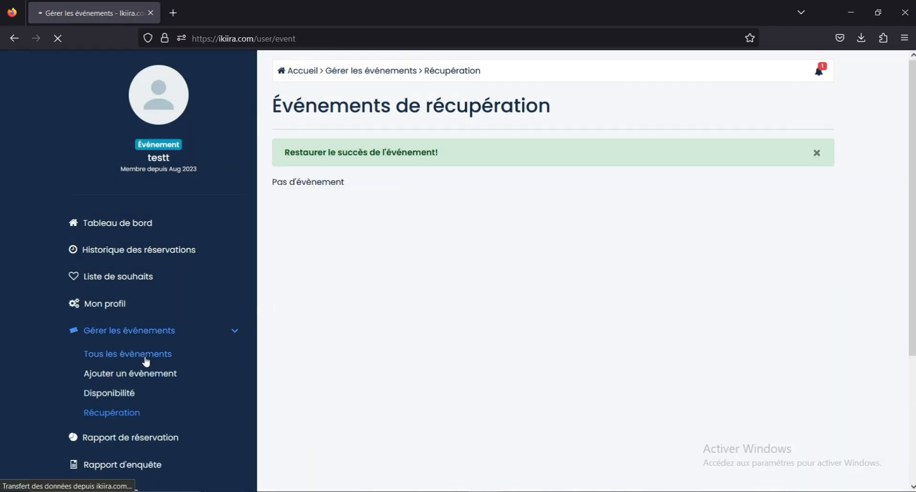